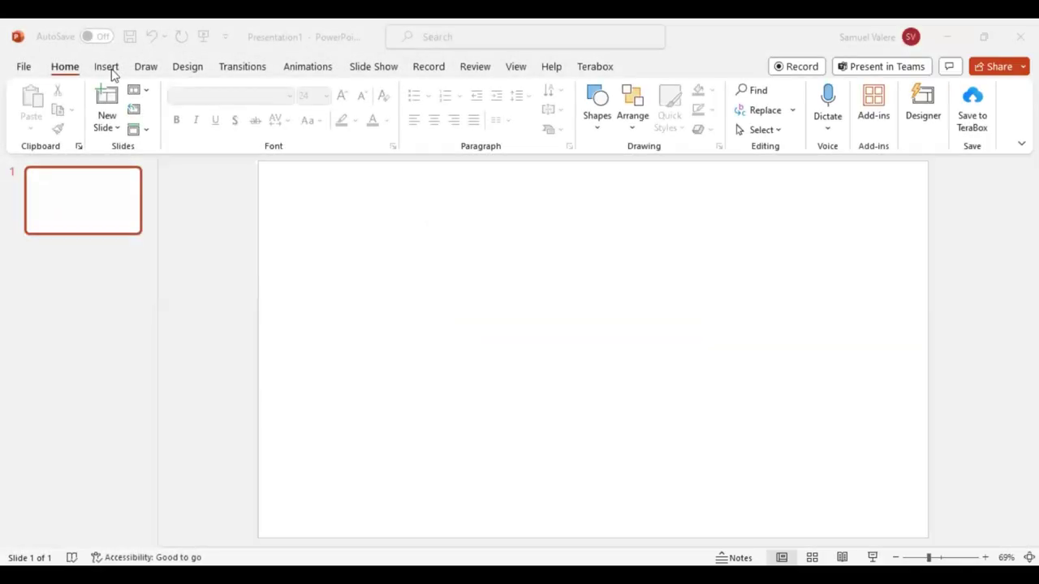
# Step: Insert the black-and-white Statue of Liberty picture and bring up its Picture Transparency settings
pyautogui.click(106, 68)
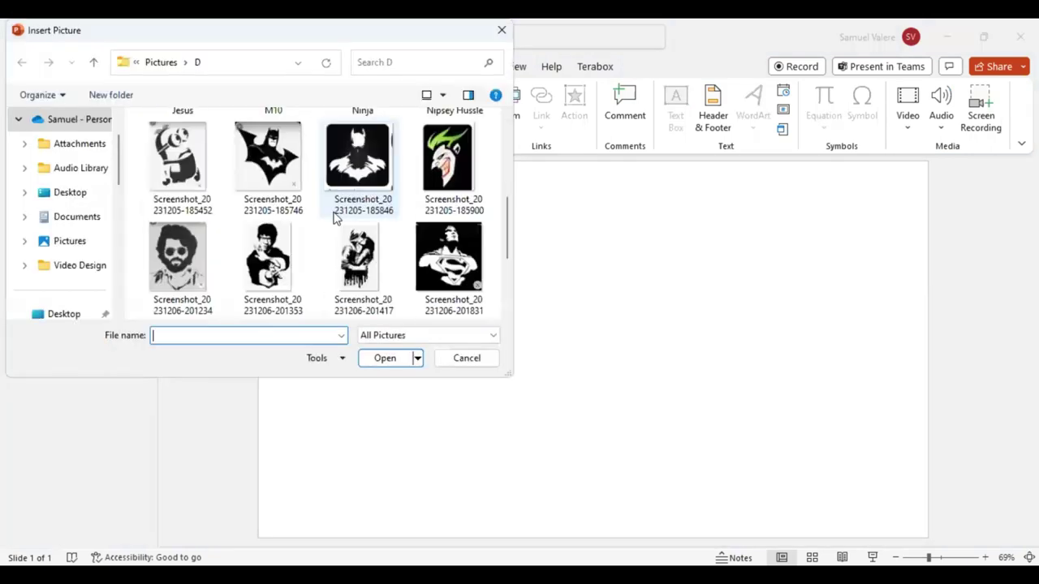
pyautogui.scroll(-3, 348, 216)
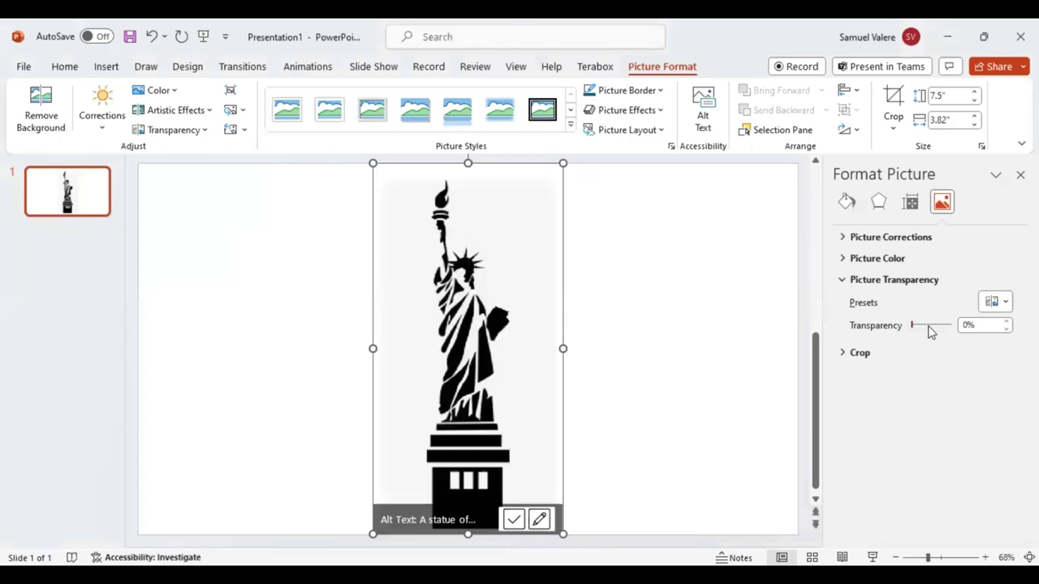
# Step: Set the statue picture's transparency to 38% and choose the rectangle shape
pyautogui.click(928, 325)
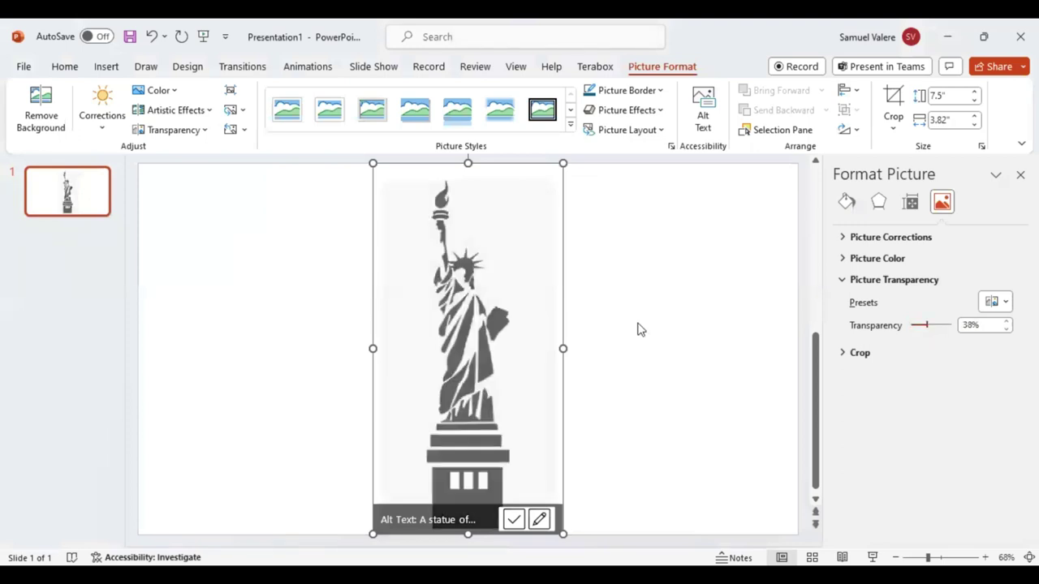
pyautogui.click(637, 328)
pyautogui.click(106, 66)
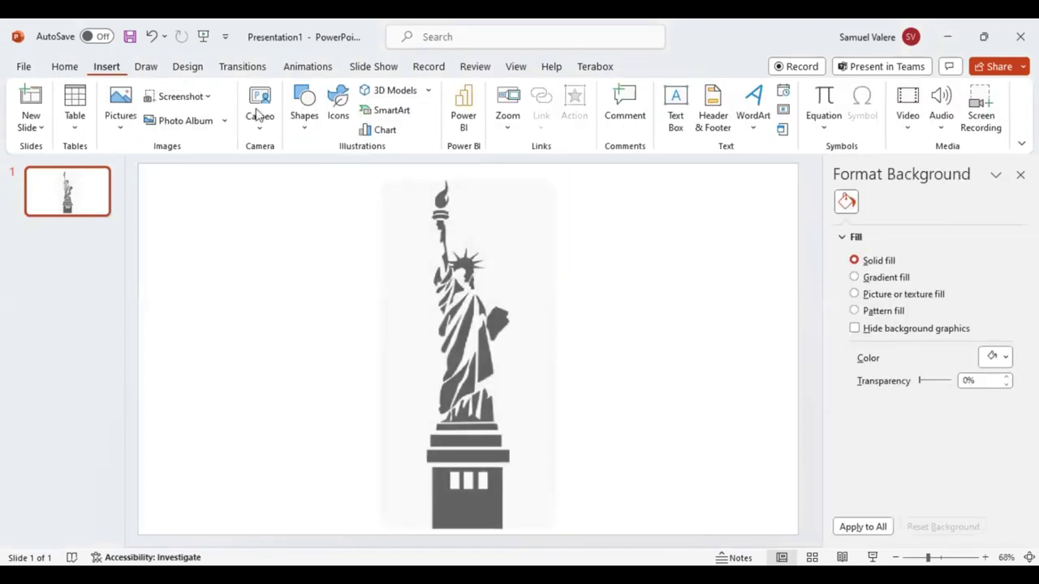
pyautogui.click(303, 130)
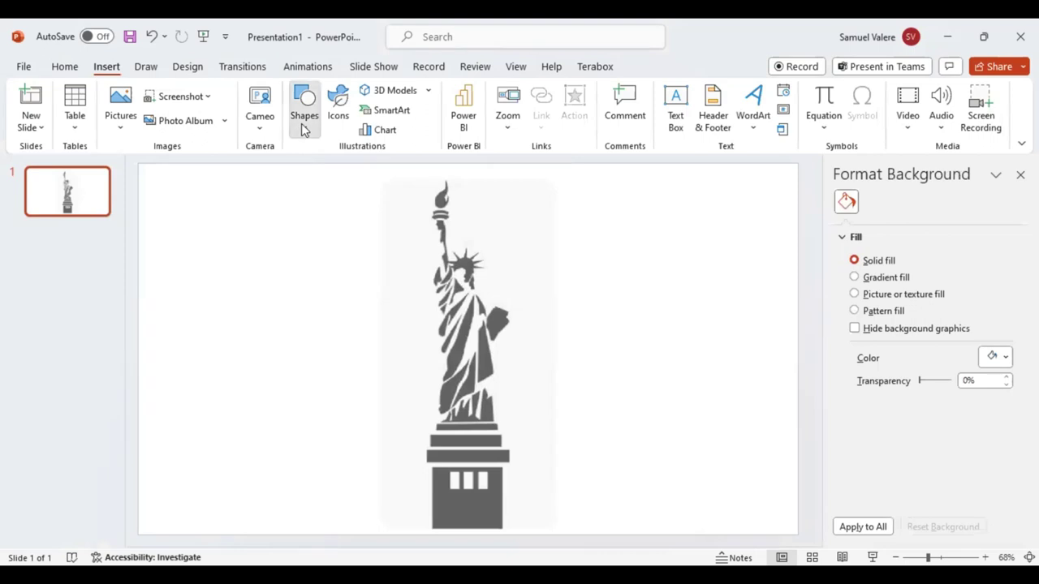
pyautogui.click(343, 170)
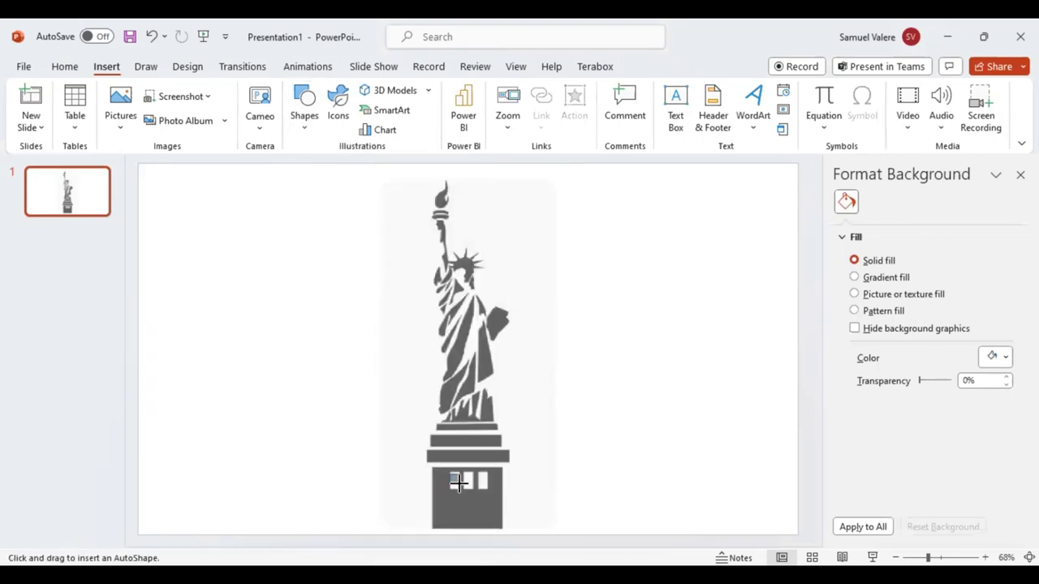
# Step: Draw a small 0.4" by 0.22" rectangle and nudge it onto each of the three pedestal windows
pyautogui.moveTo(450, 473); pyautogui.dragTo(458, 492)
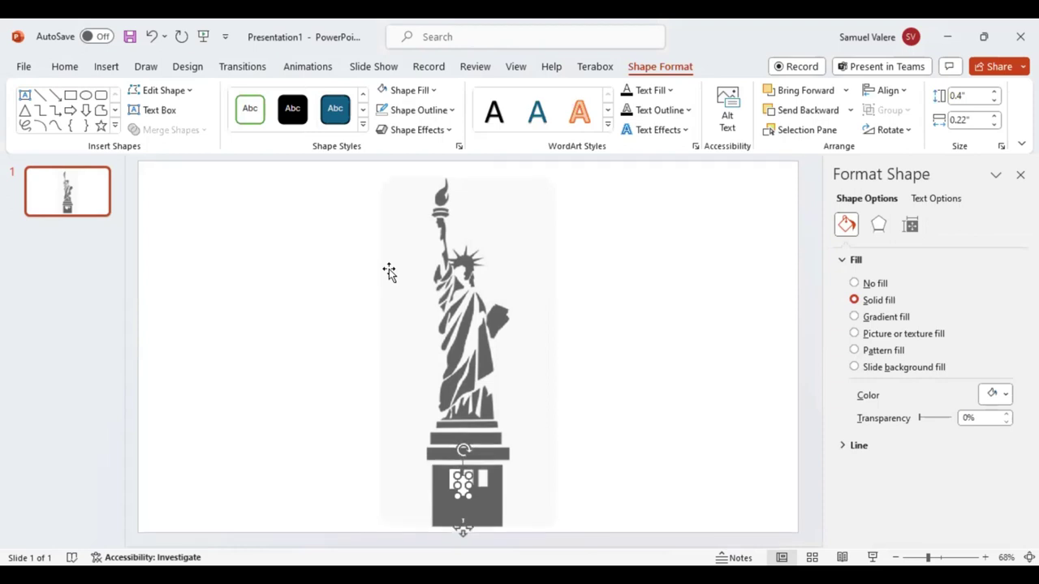
pyautogui.press('Right')
pyautogui.press('Right')
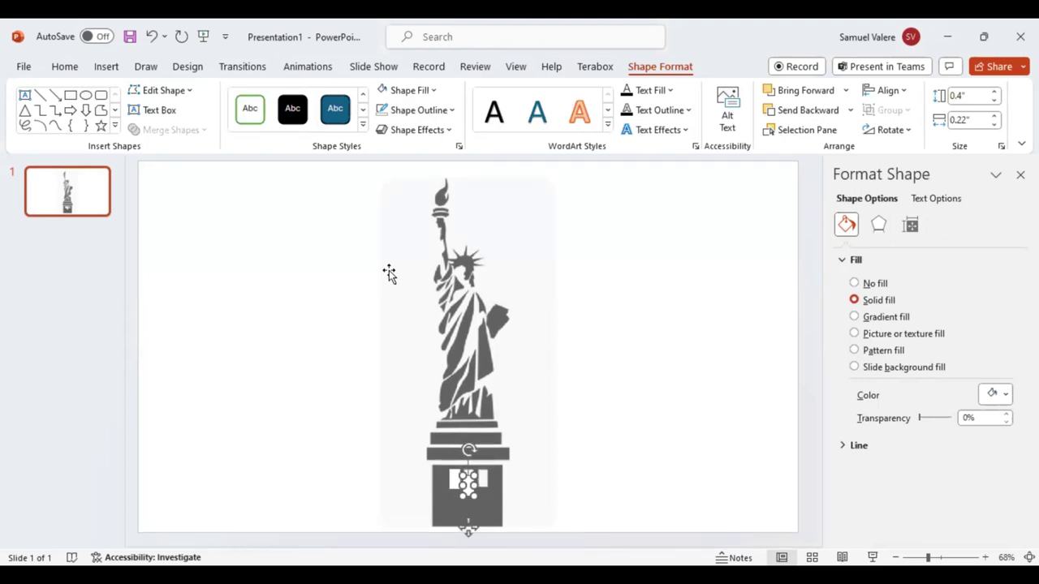
pyautogui.press('Up')
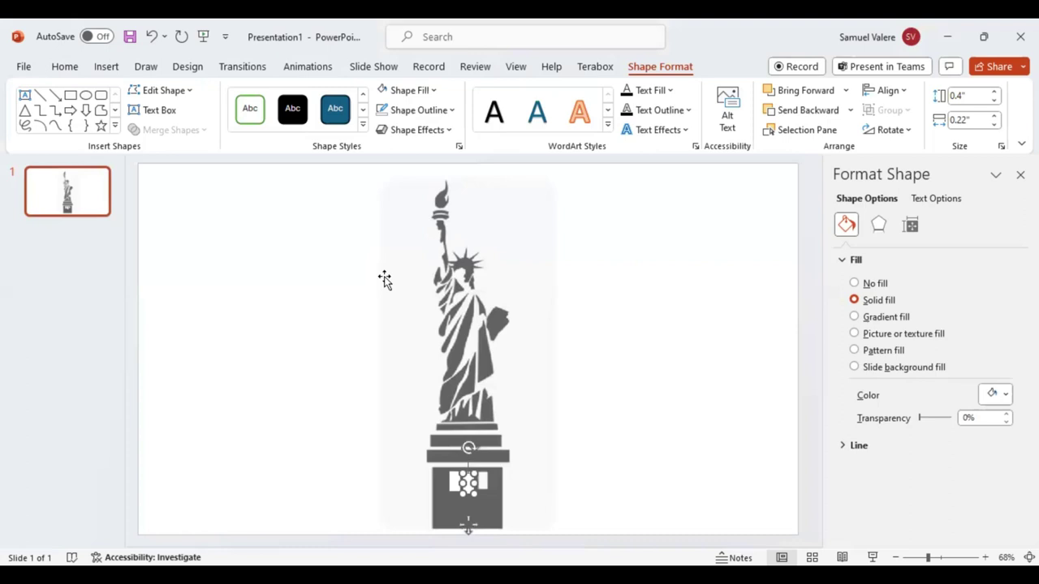
pyautogui.press('Up')
pyautogui.press('Right')
pyautogui.press('Right')
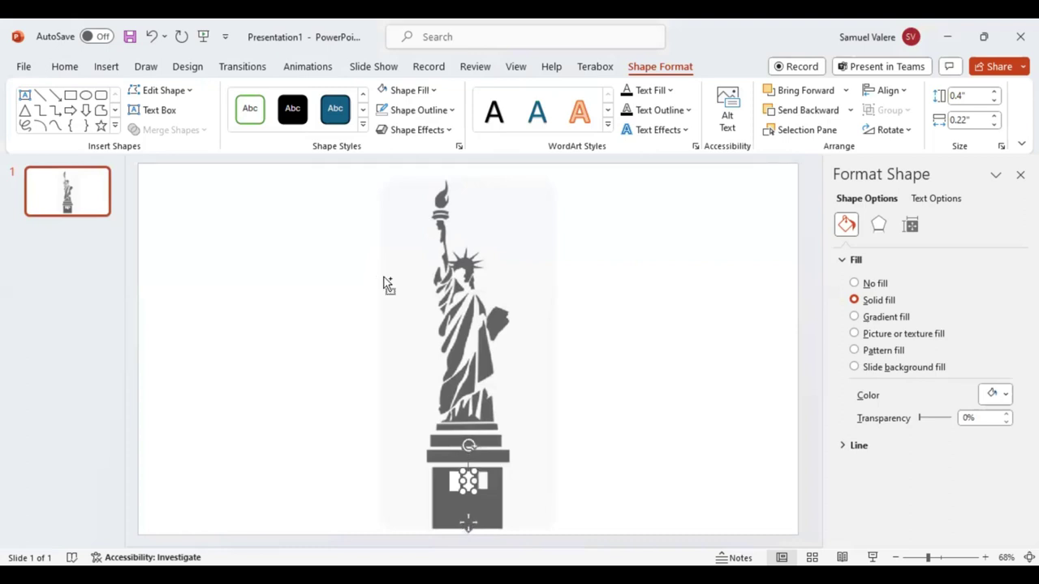
pyautogui.press('Right')
pyautogui.press('Right')
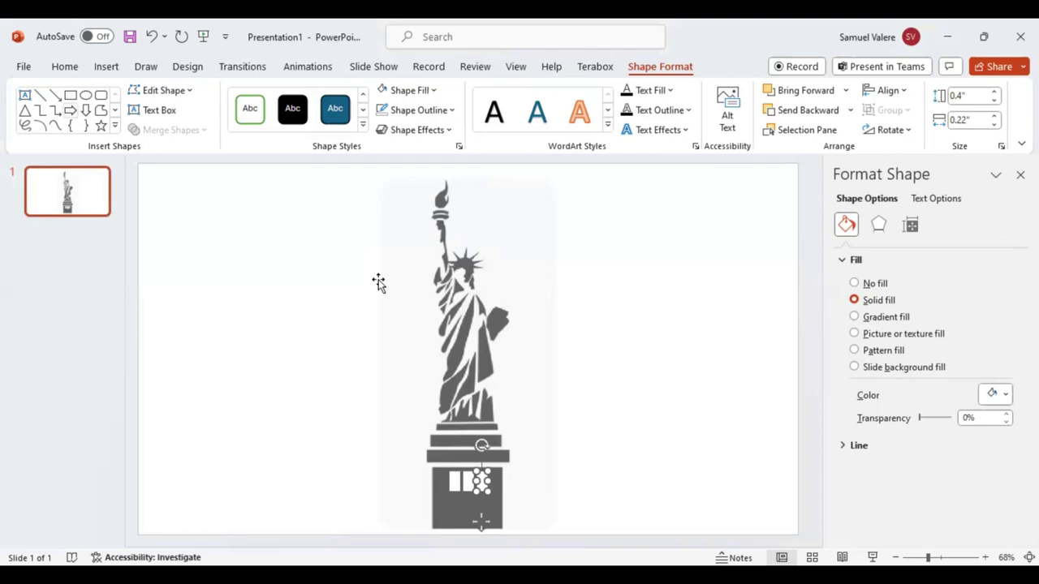
pyautogui.press('Return')
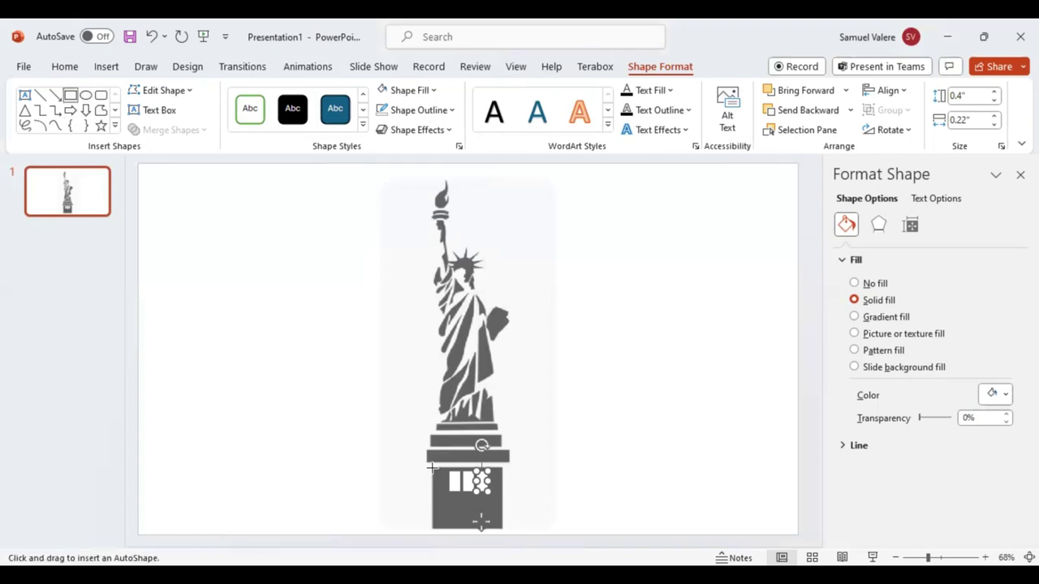
# Step: Draw a 1.26" by 1.41" rectangle over the pedestal block and send it behind the windows
pyautogui.moveTo(439, 467); pyautogui.dragTo(503, 528)
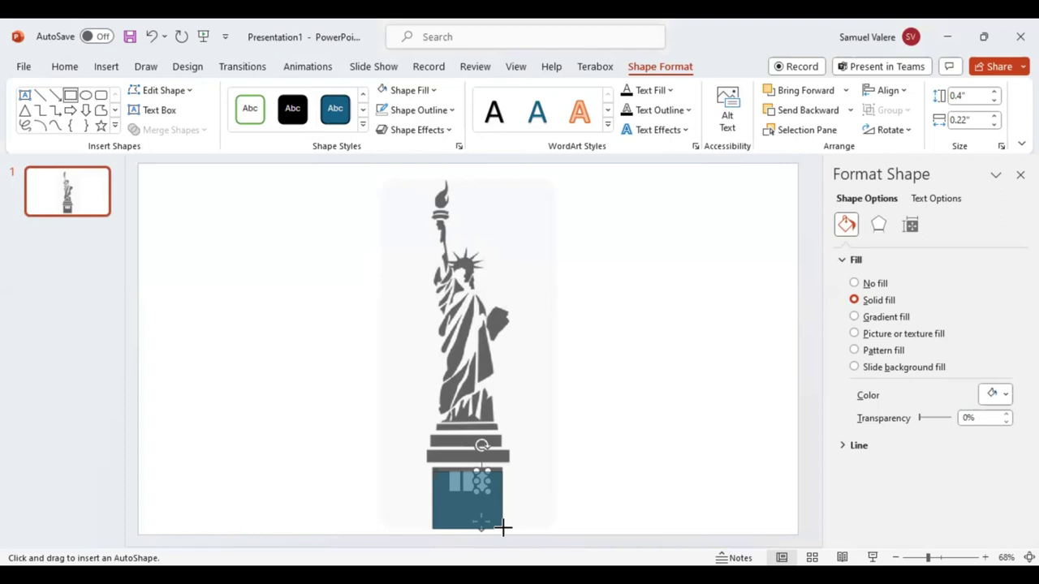
pyautogui.moveTo(502, 528); pyautogui.dragTo(503, 528)
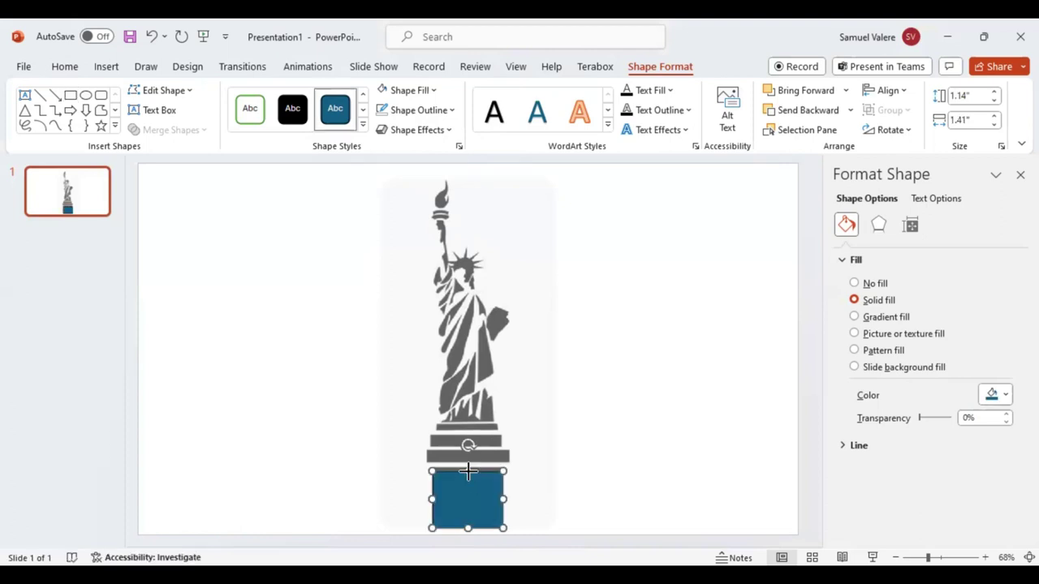
pyautogui.hotkey('ctrl', 'shift', '[')
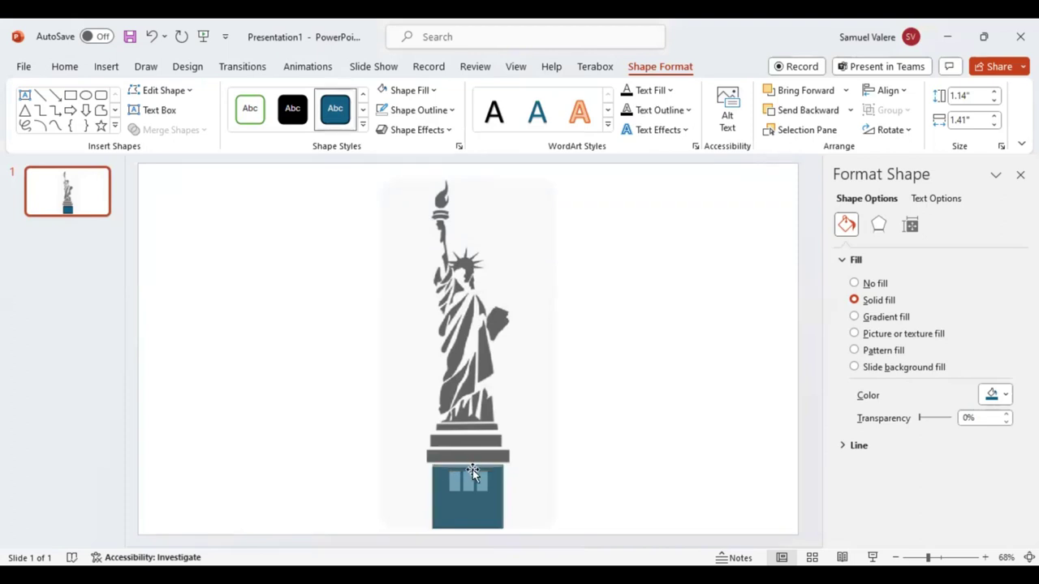
pyautogui.click(473, 470)
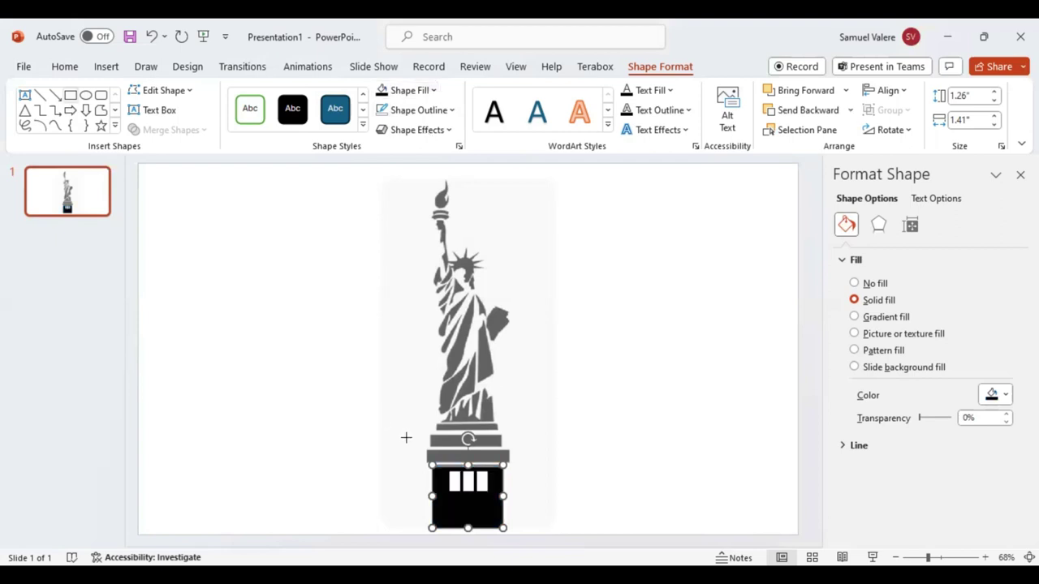
# Step: Draw a thin bar above the pedestal block, fill it black and fit it to its tier
pyautogui.moveTo(423, 451); pyautogui.dragTo(511, 461)
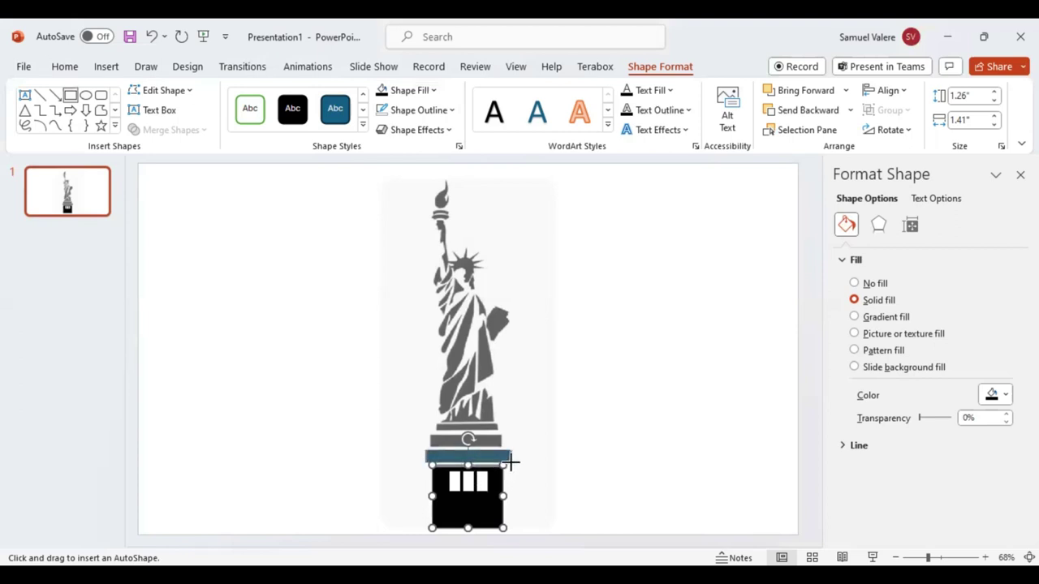
pyautogui.moveTo(512, 462); pyautogui.dragTo(512, 463)
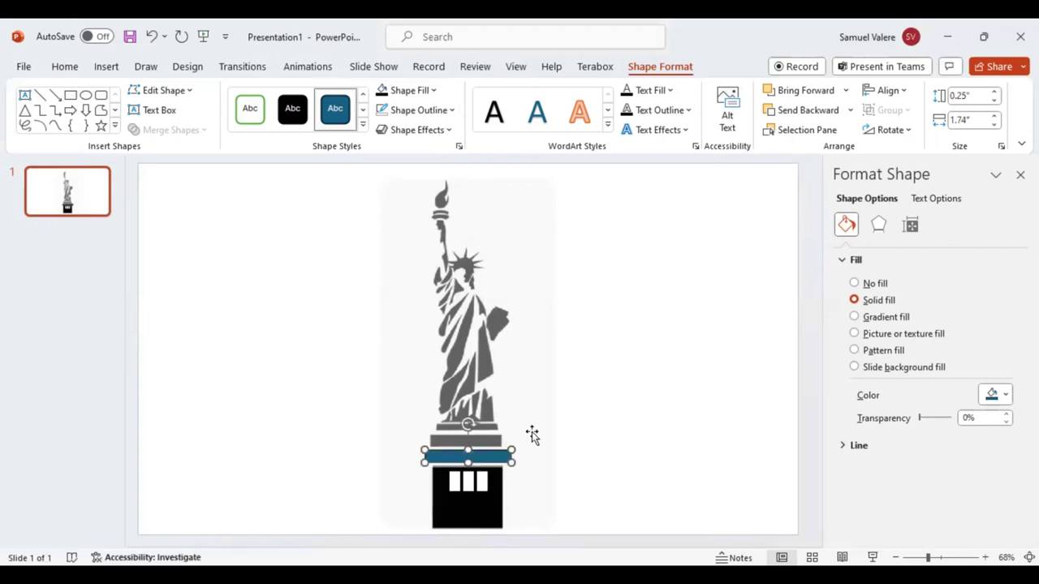
pyautogui.click(381, 91)
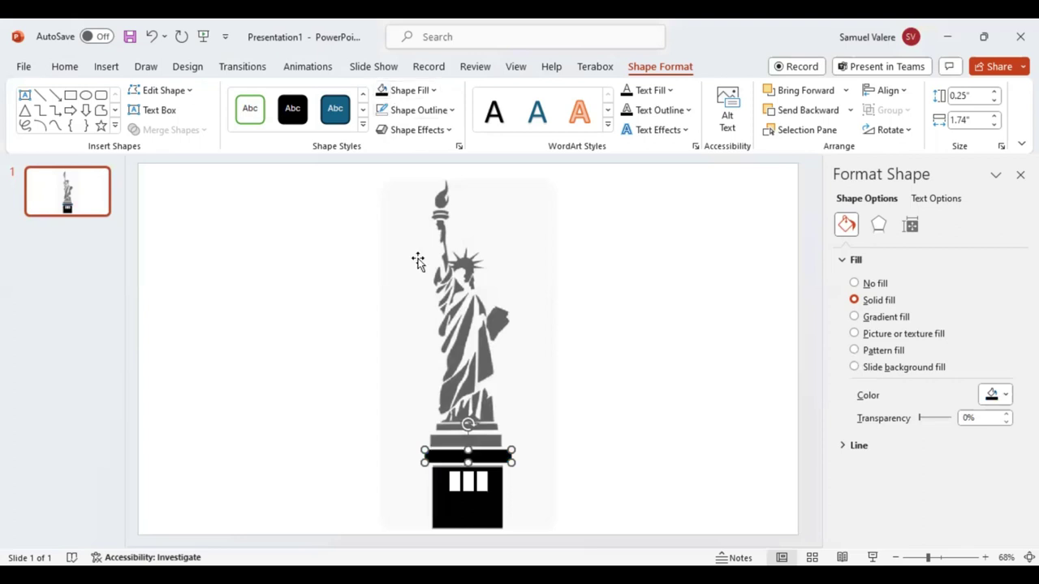
pyautogui.moveTo(491, 458)
pyautogui.mouseDown()
pyautogui.moveTo(490, 441)
pyautogui.moveTo(515, 444)
pyautogui.mouseUp()
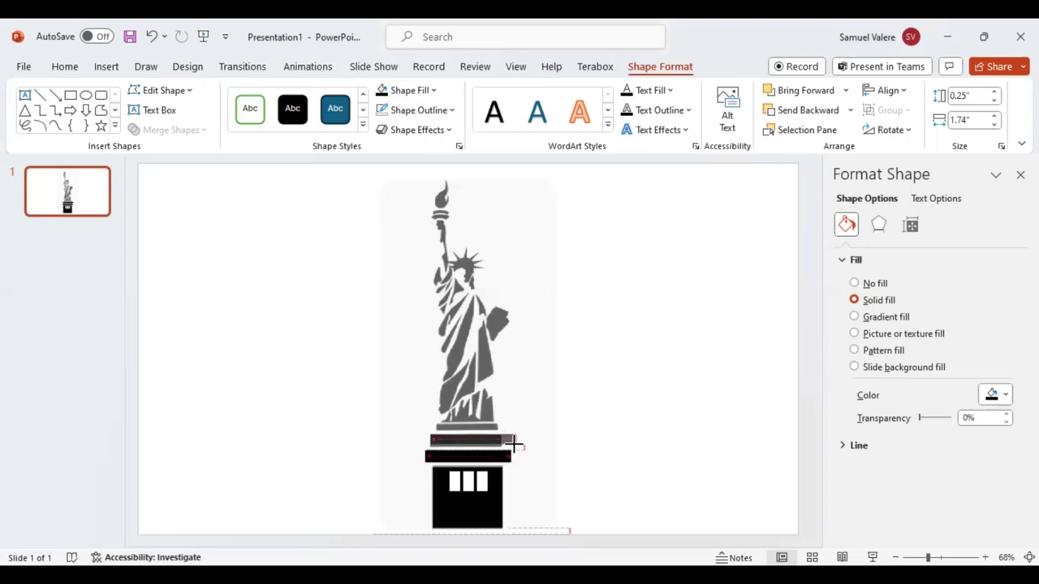
pyautogui.moveTo(514, 444); pyautogui.dragTo(517, 443)
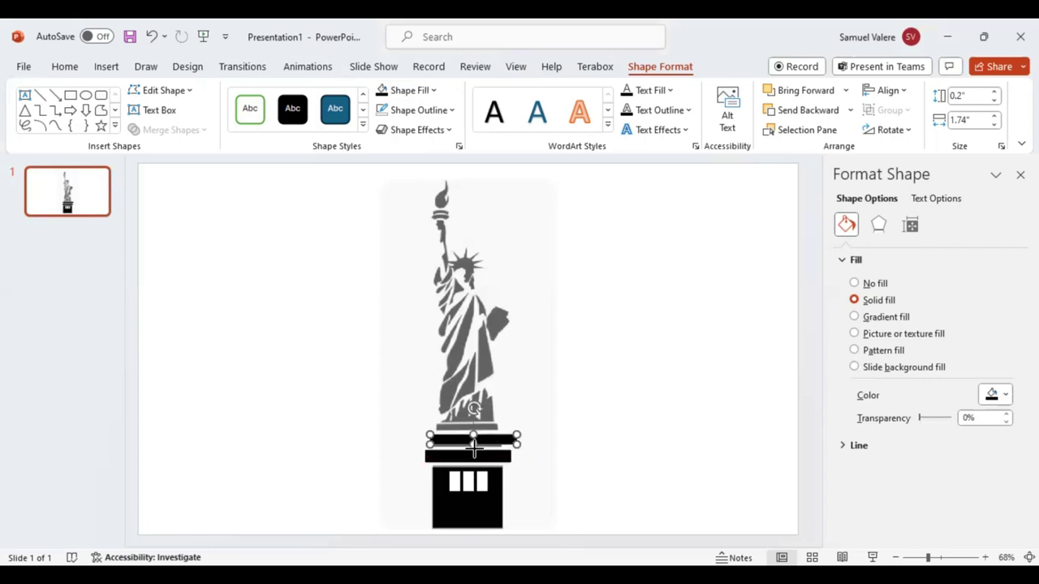
# Step: Fit a second bar and copy a 0.16" by 1.24" top bar onto the highest tier
pyautogui.moveTo(474, 446); pyautogui.dragTo(475, 442)
pyautogui.moveTo(517, 445); pyautogui.dragTo(466, 448)
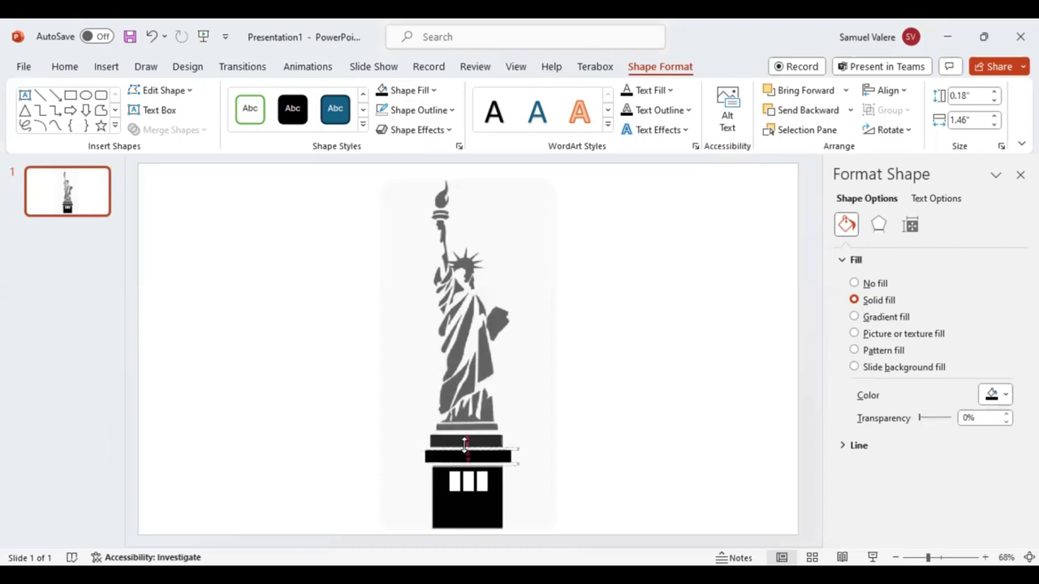
pyautogui.click(465, 445)
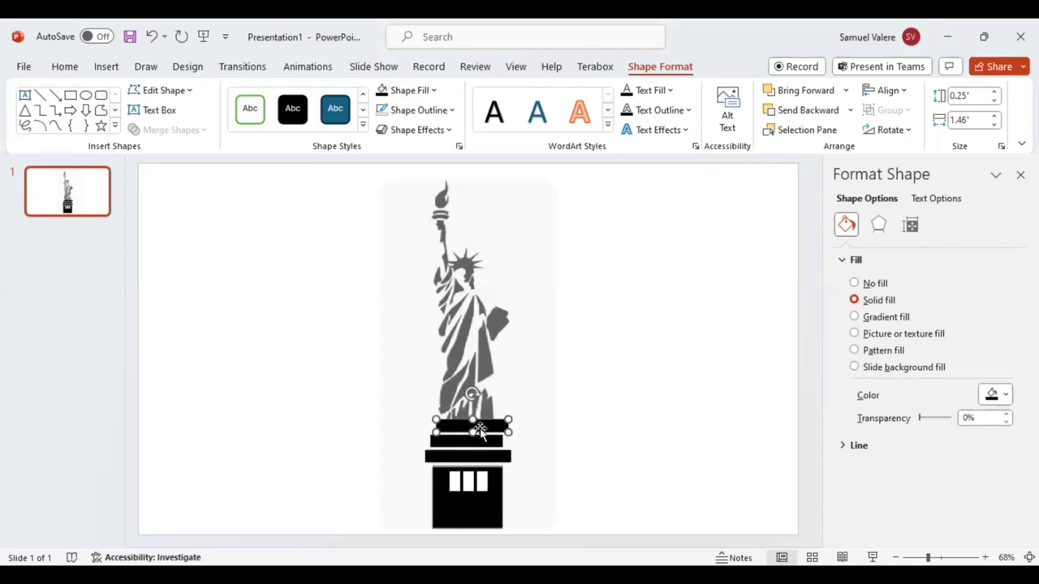
pyautogui.moveTo(462, 445)
pyautogui.mouseDown()
pyautogui.moveTo(472, 421)
pyautogui.moveTo(494, 428)
pyautogui.mouseUp()
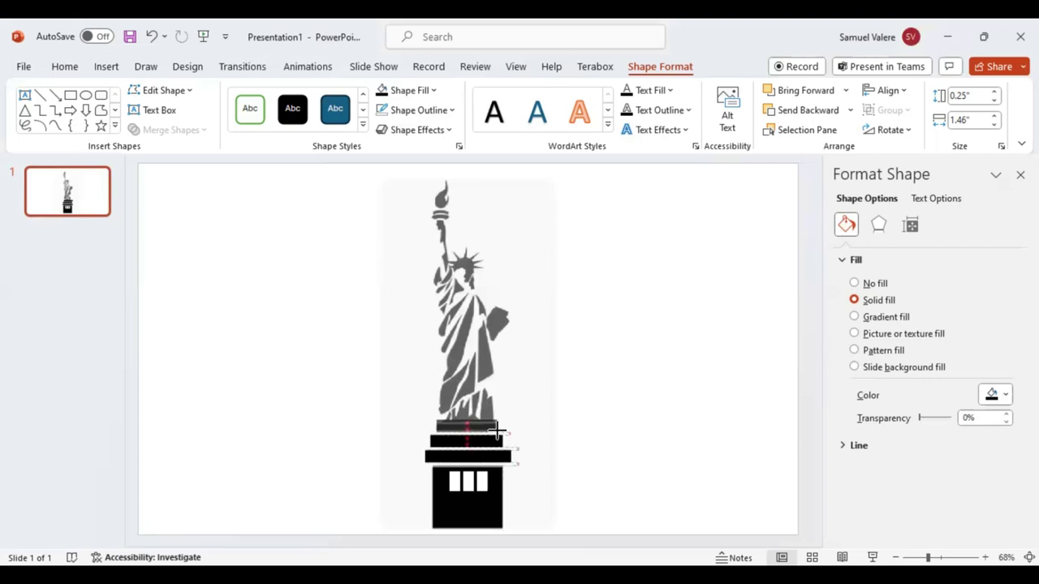
pyautogui.moveTo(494, 428); pyautogui.dragTo(497, 428)
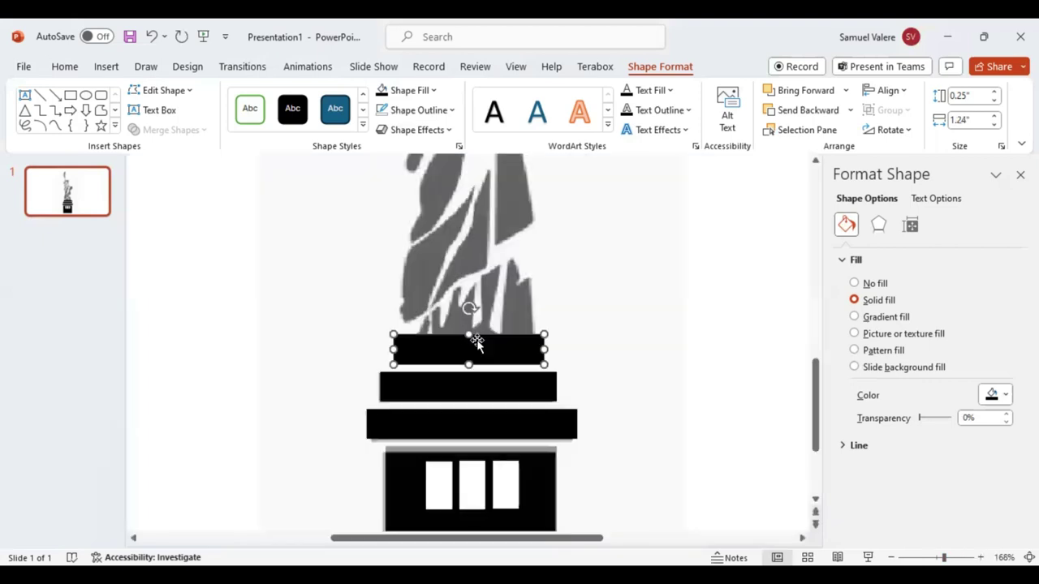
pyautogui.keyDown('ctrl'); pyautogui.scroll(5, 471, 340); pyautogui.keyUp('ctrl')
pyautogui.moveTo(471, 340); pyautogui.dragTo(470, 345)
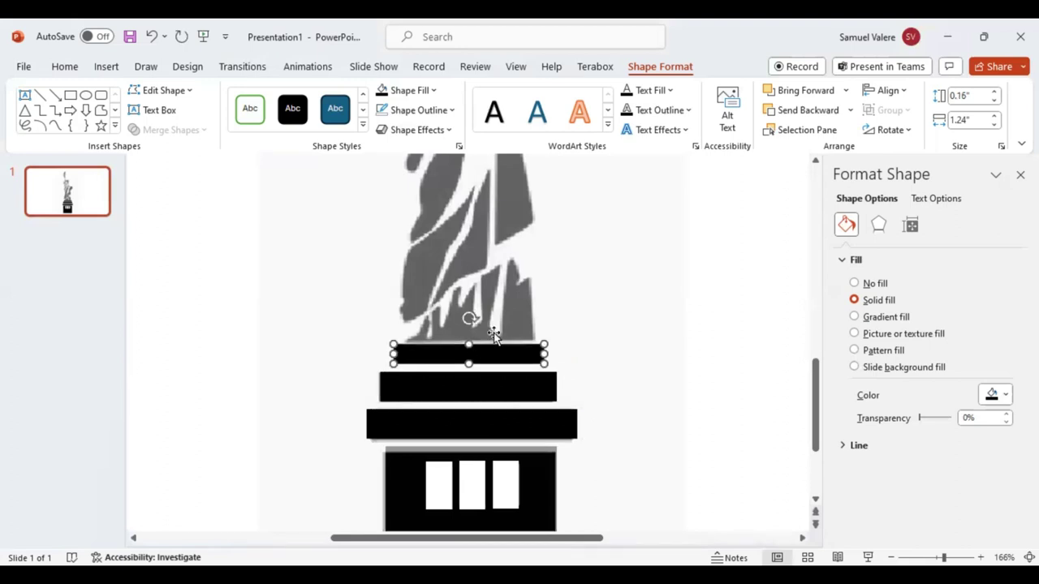
pyautogui.click(55, 126)
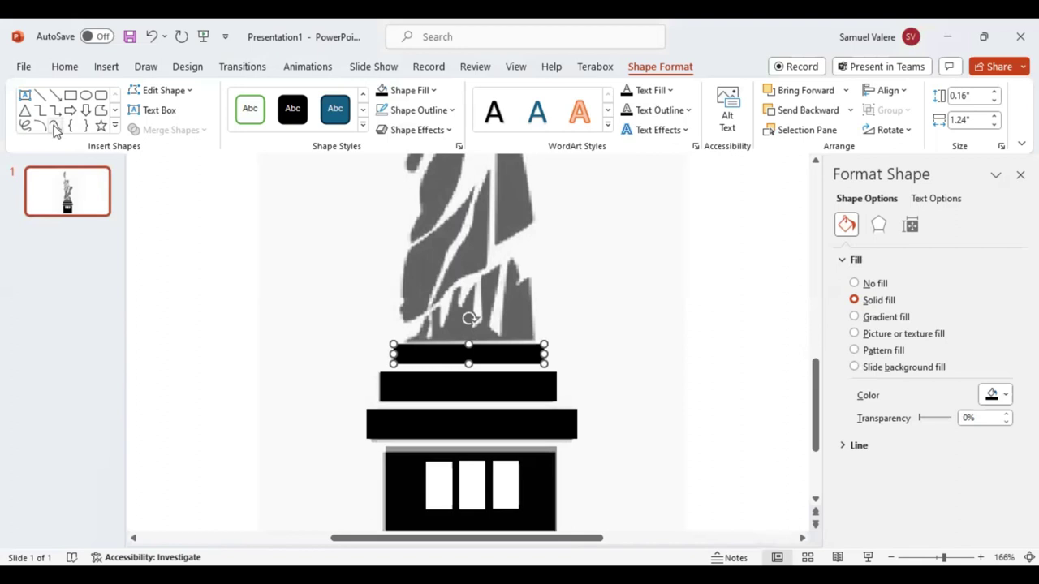
# Step: Trace the jagged robe folds above the pedestal as a 0.67" by 1.05" black freeform
pyautogui.click(406, 341)
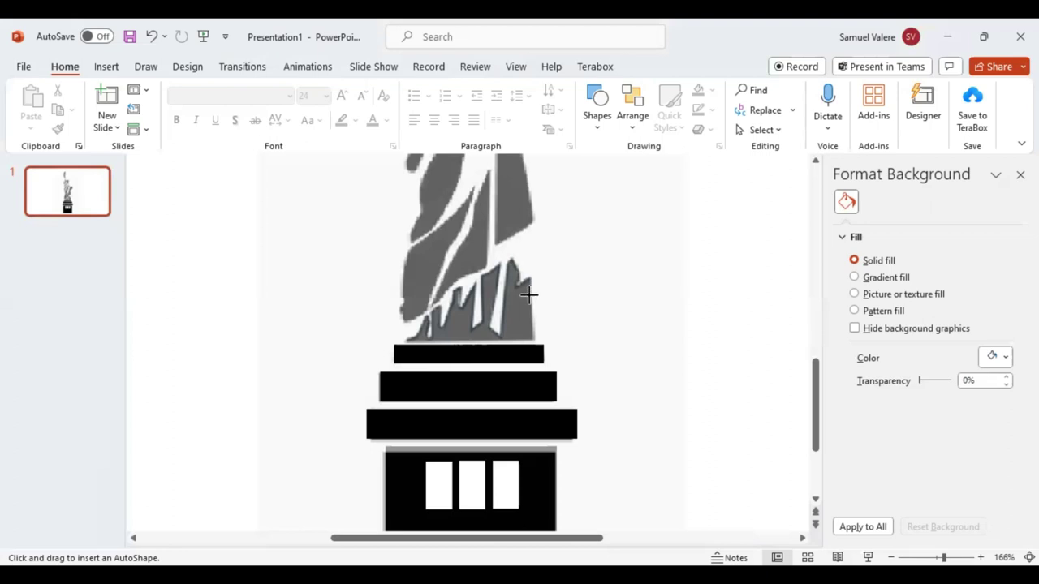
pyautogui.click(531, 339)
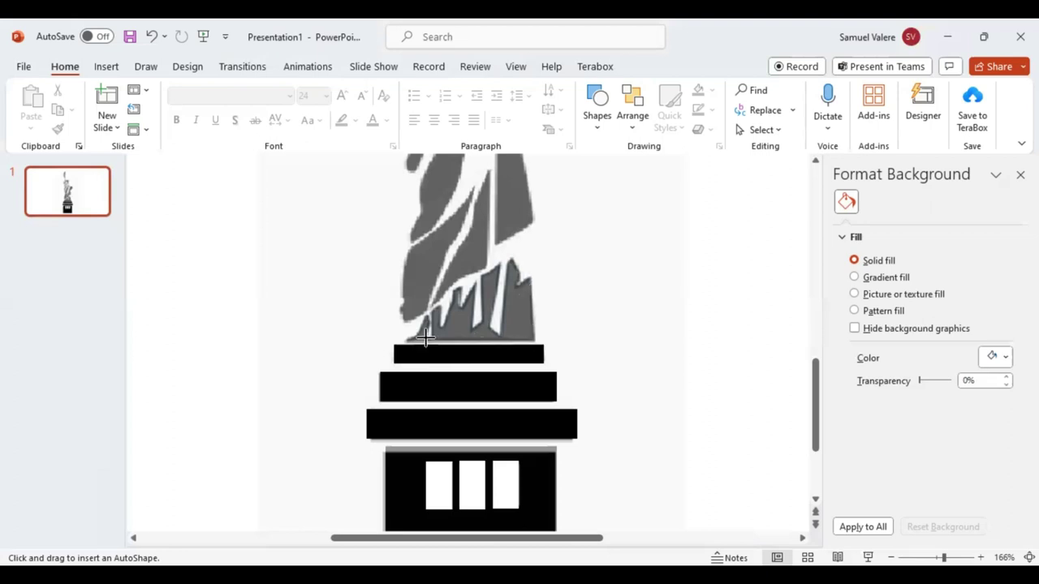
pyautogui.doubleClick(410, 341)
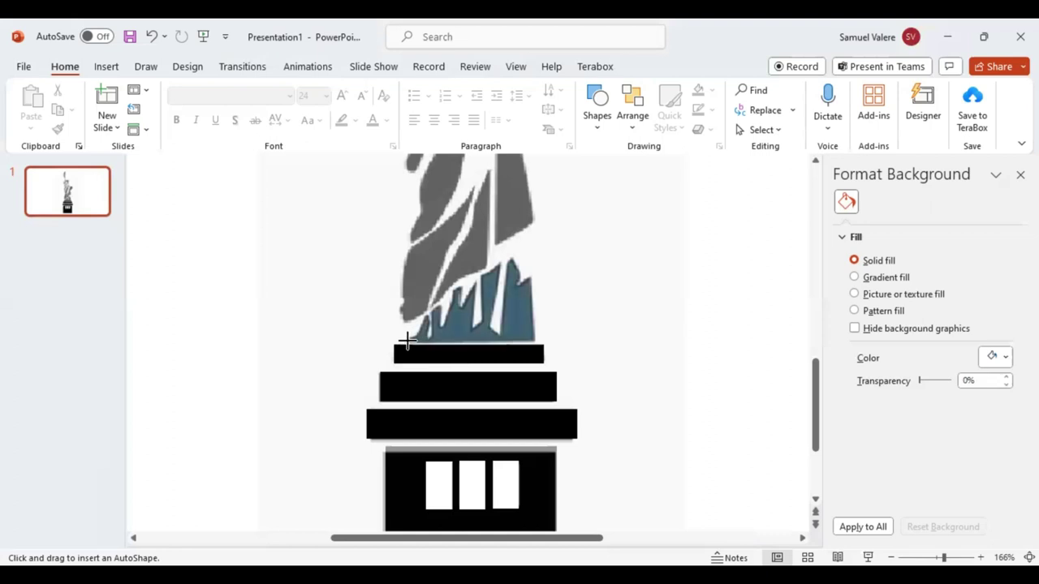
pyautogui.click(408, 341)
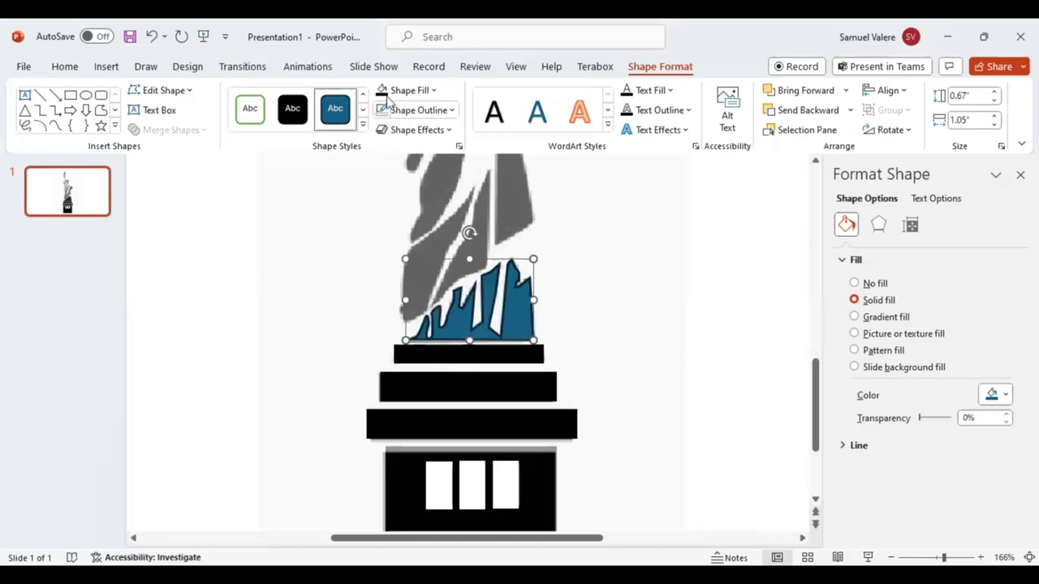
pyautogui.click(382, 94)
pyautogui.scroll(1, 574, 299)
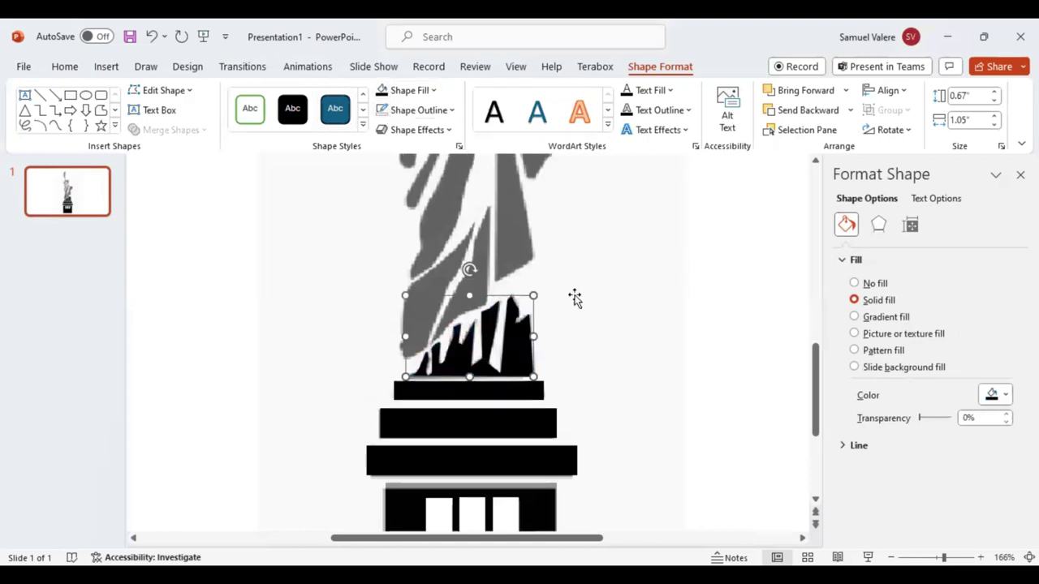
pyautogui.scroll(1, 606, 303)
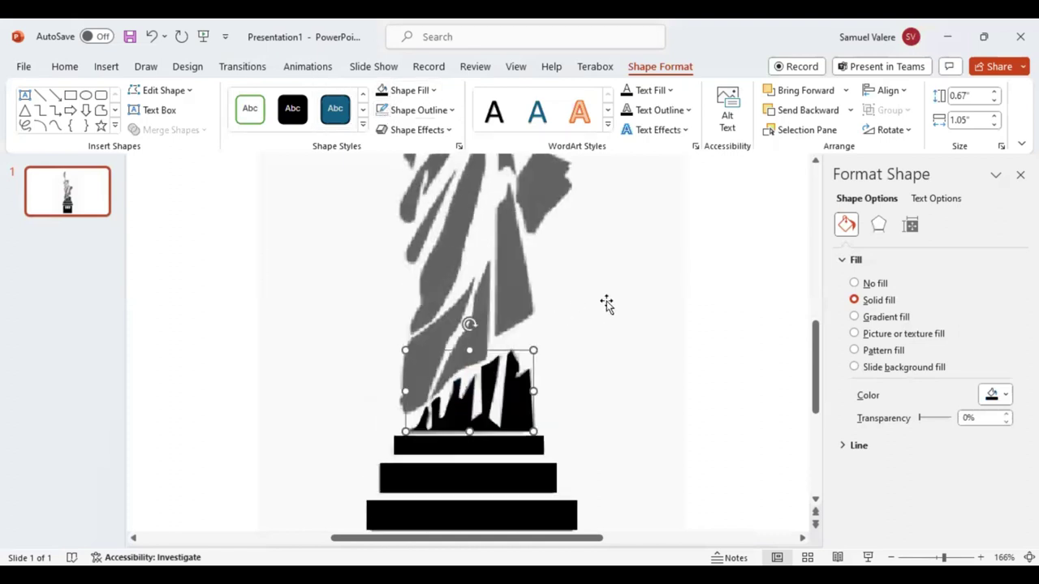
# Step: Trace the central robe fold as a freeform and fill it black
pyautogui.click(54, 125)
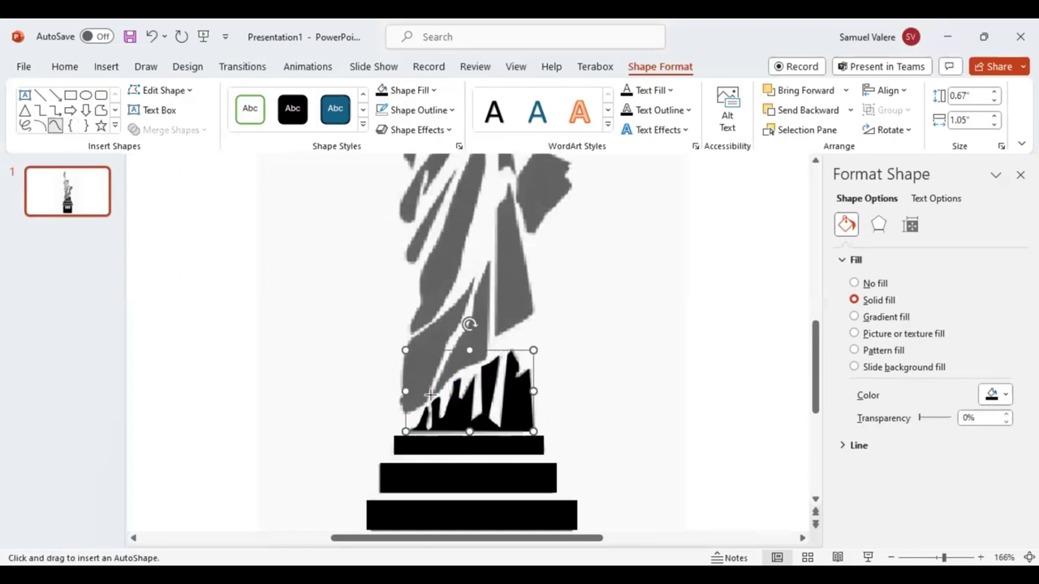
pyautogui.press('Escape')
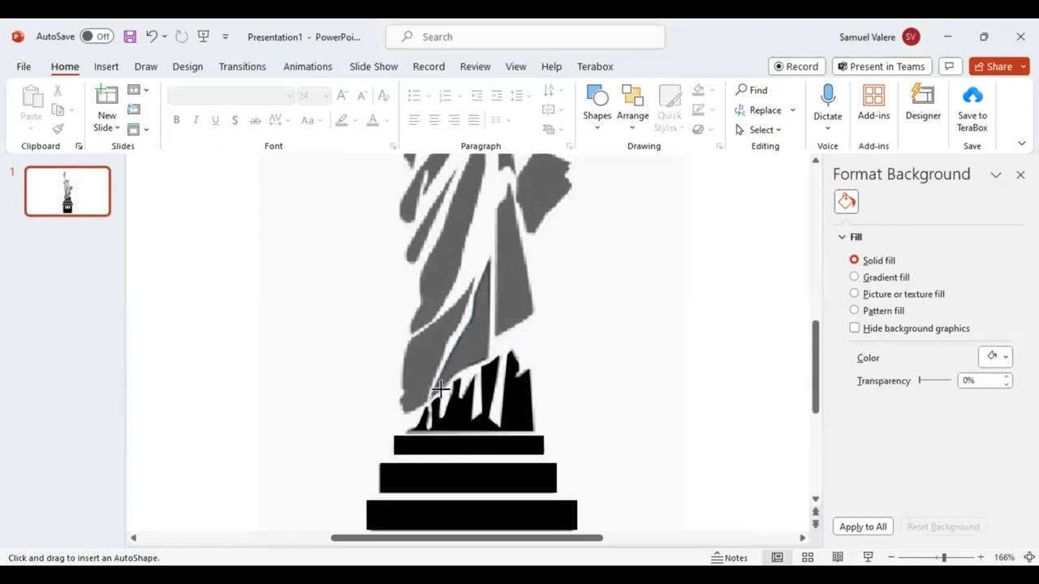
pyautogui.click(431, 392)
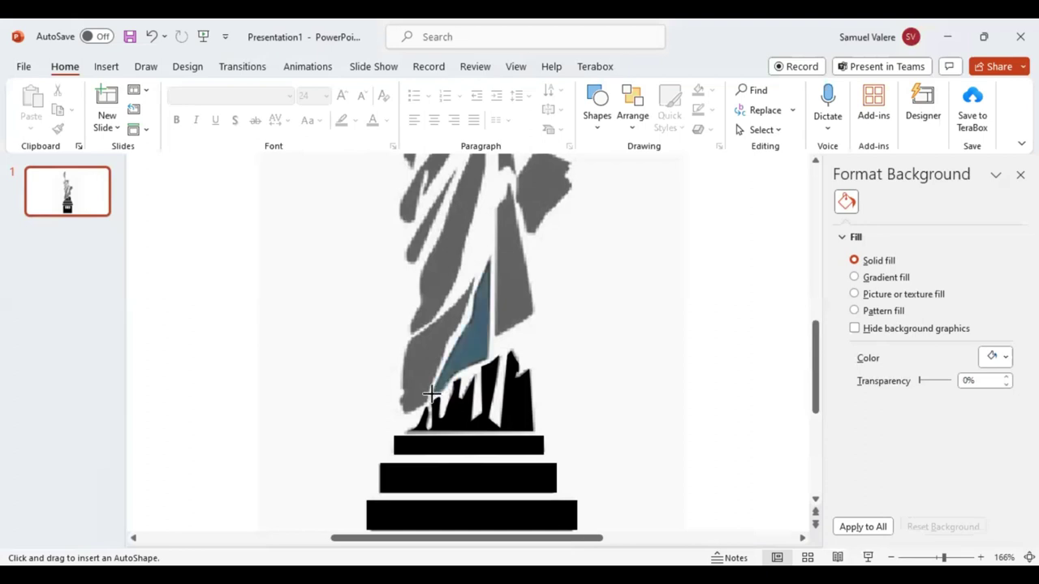
pyautogui.press('Escape')
pyautogui.click(385, 94)
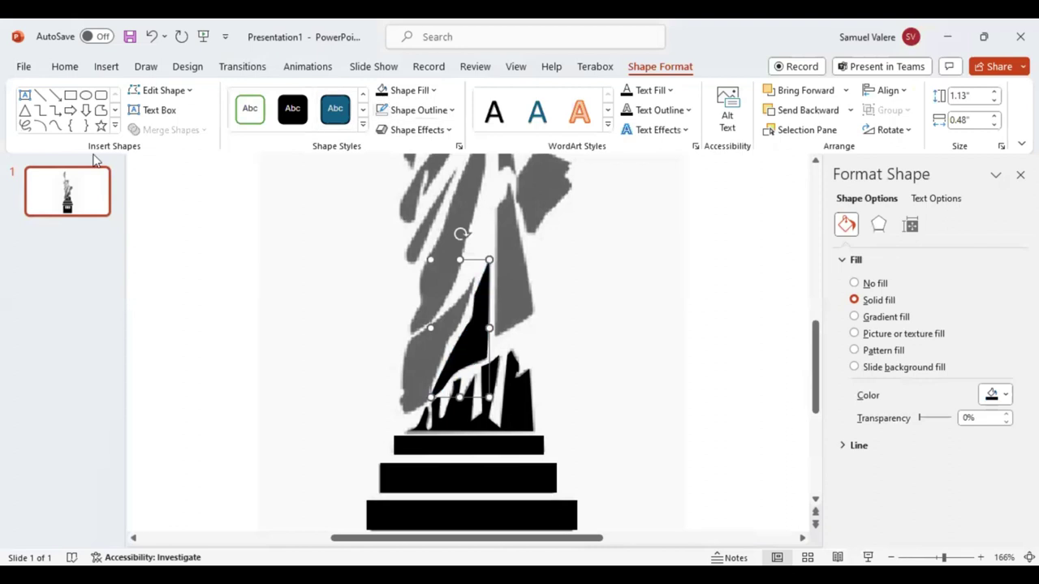
# Step: Trace the lower-left robe as a 1.14" by 0.62" black freeform and begin the right sliver
pyautogui.click(55, 126)
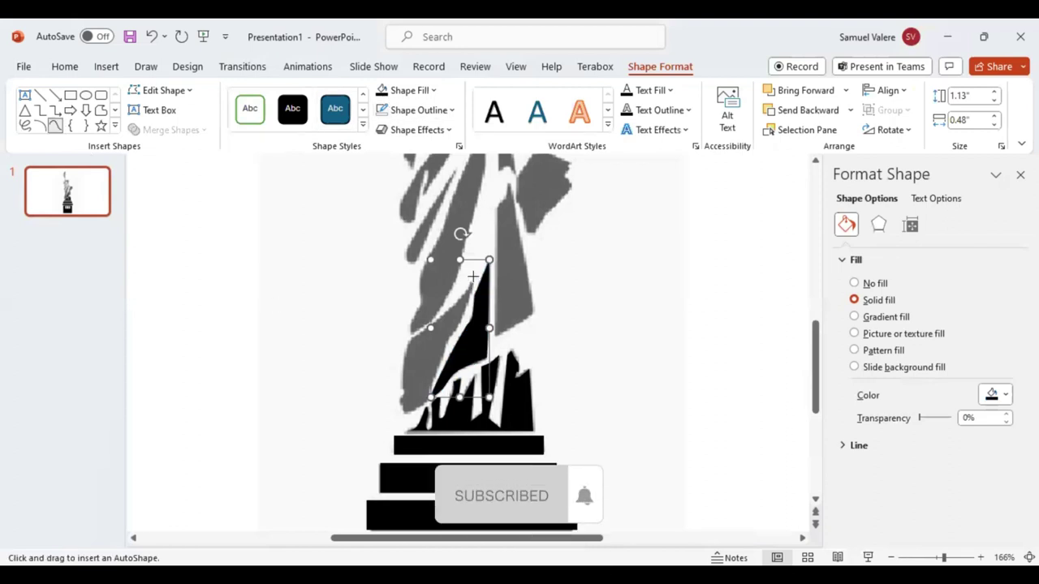
pyautogui.press('Escape')
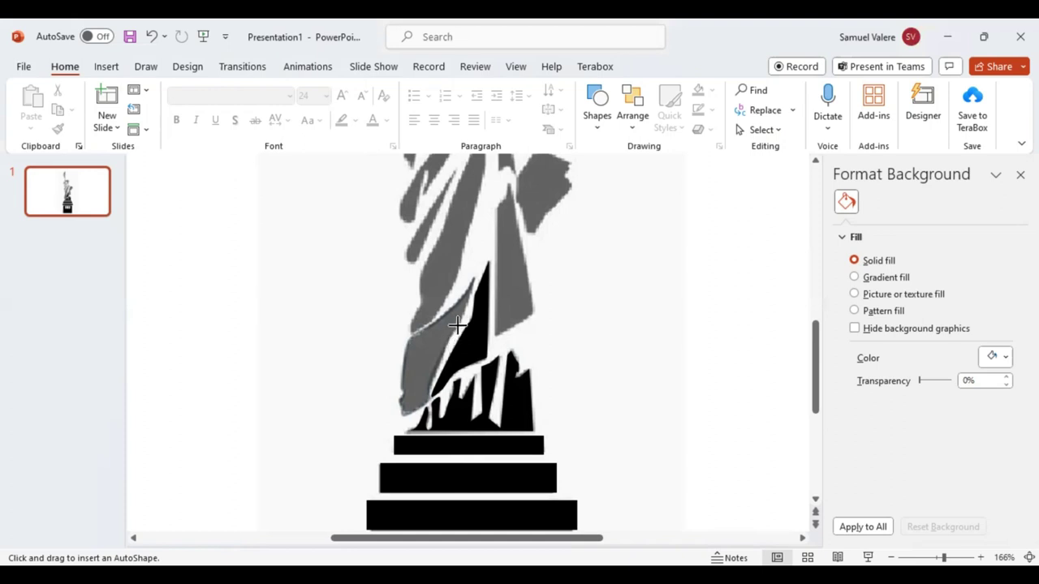
pyautogui.click(472, 279)
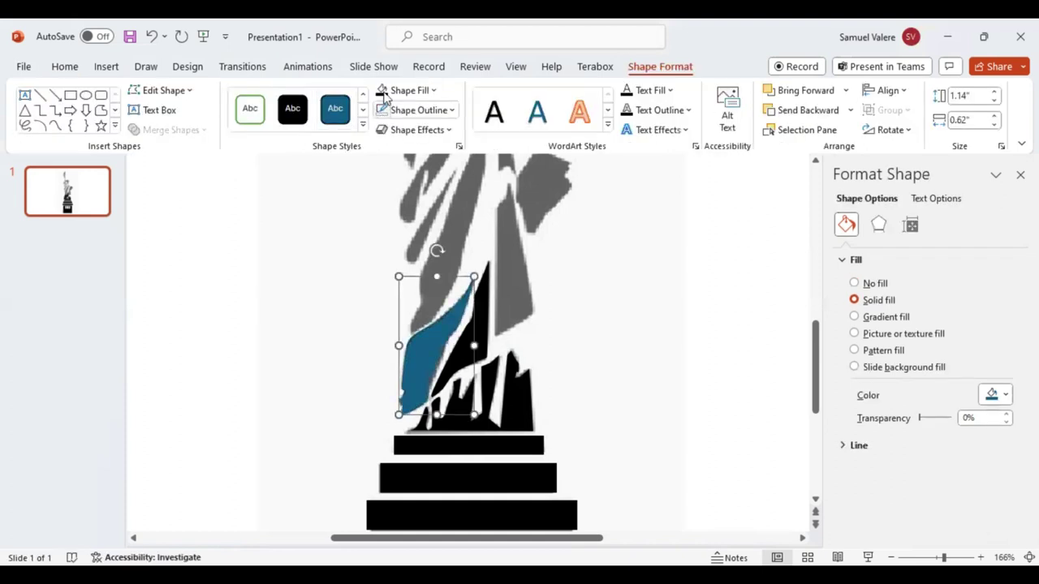
pyautogui.click(385, 96)
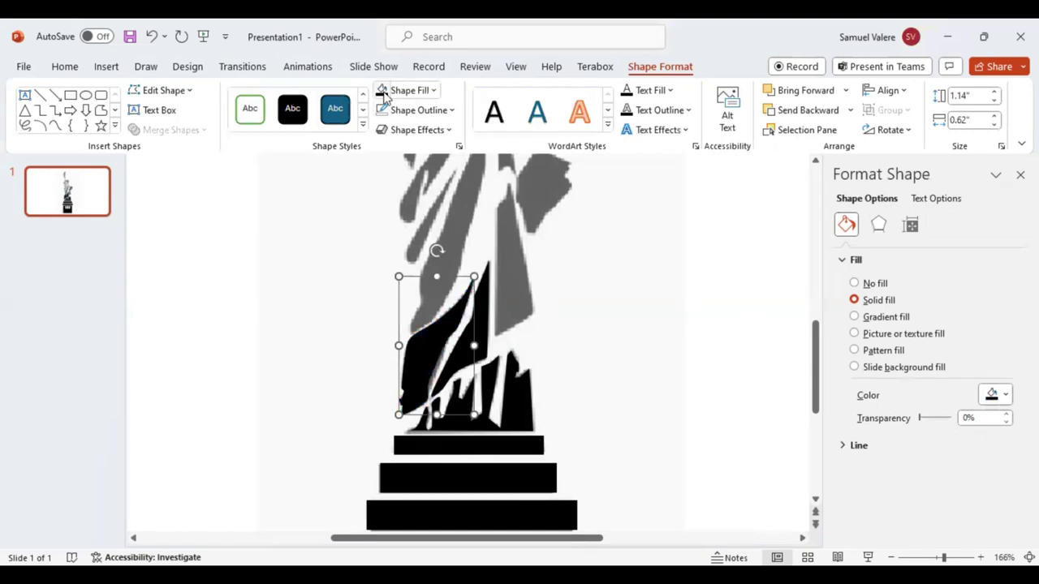
pyautogui.click(55, 126)
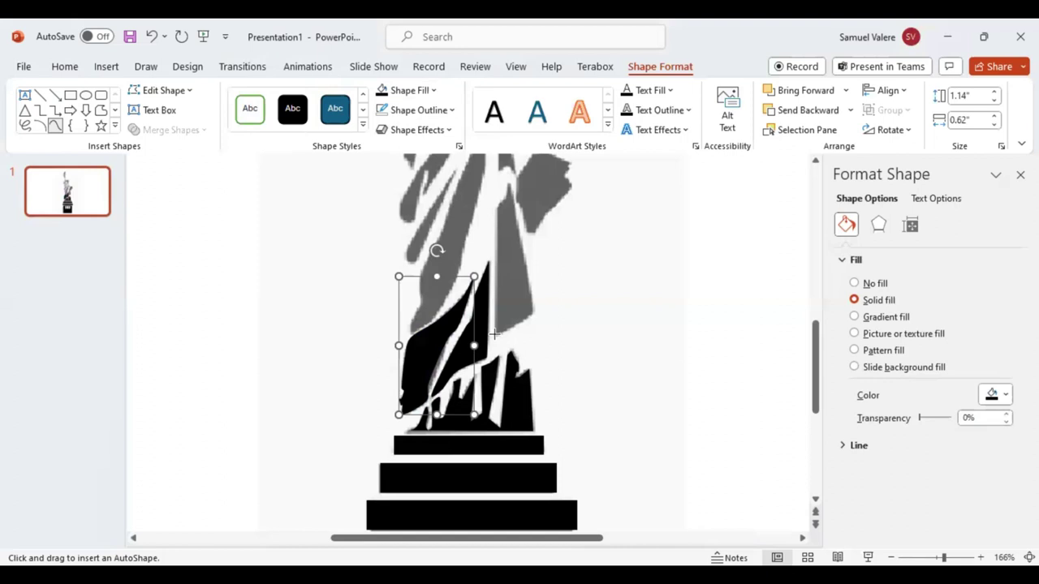
pyautogui.click(494, 235)
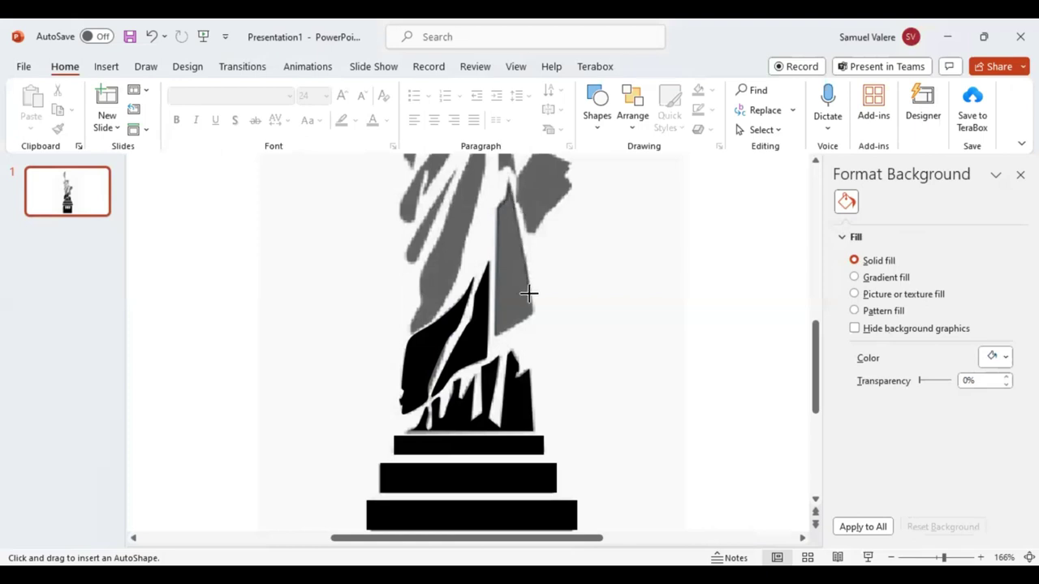
# Step: Complete the narrow right robe fold outline and fill it black
pyautogui.click(495, 335)
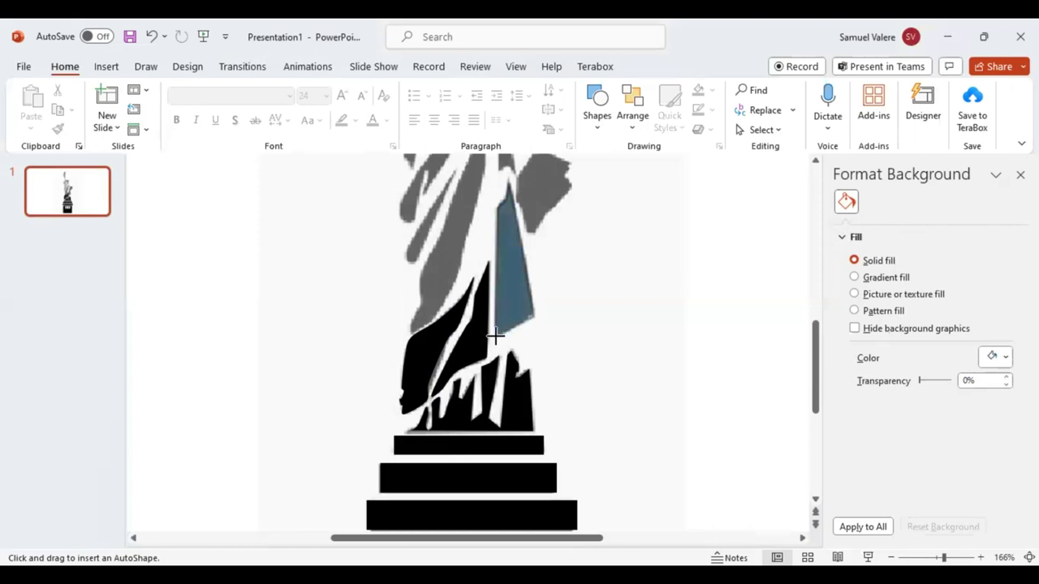
pyautogui.press('Escape')
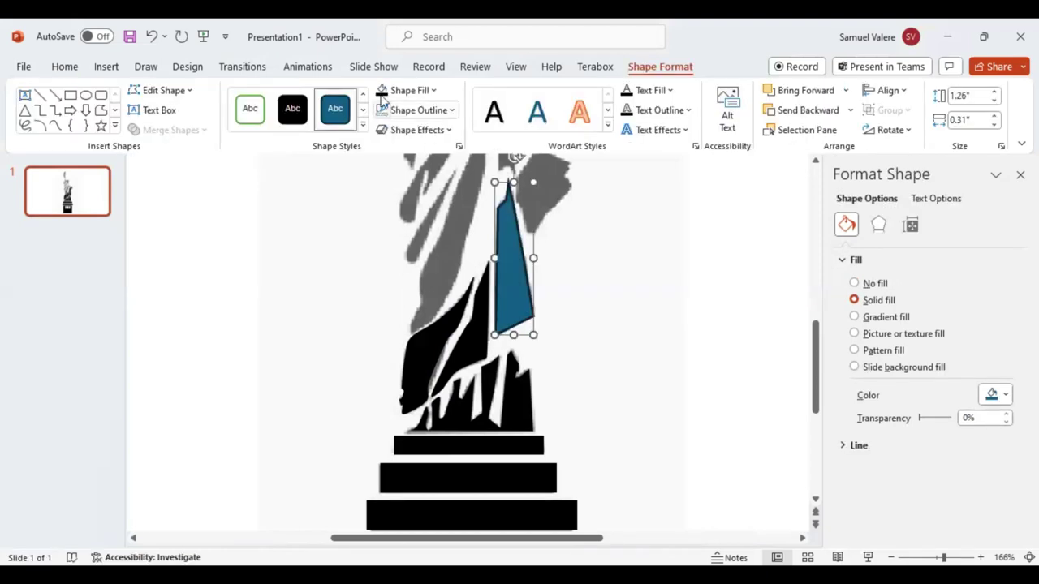
pyautogui.click(382, 90)
pyautogui.scroll(1, 607, 269)
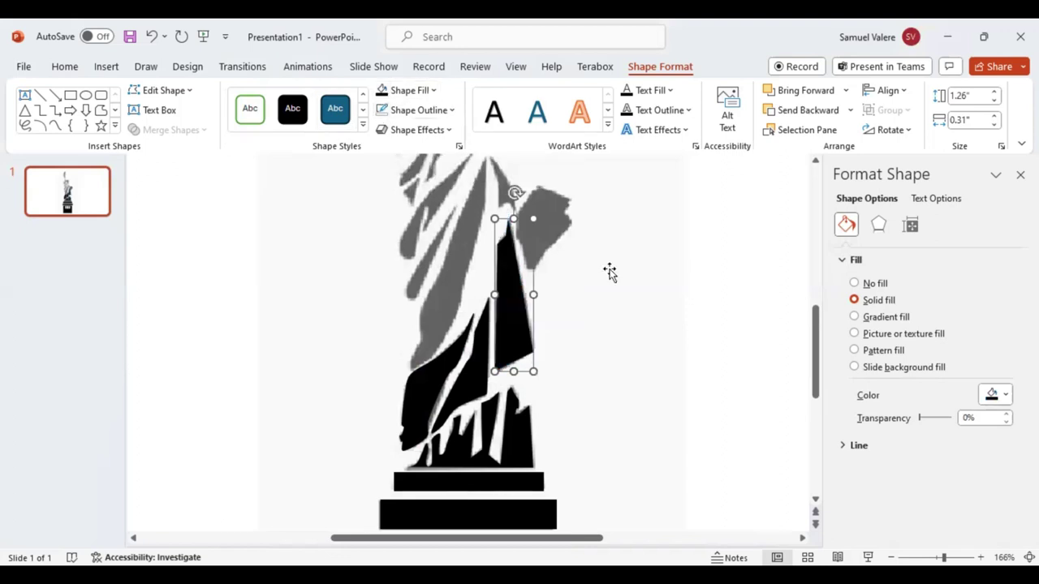
pyautogui.scroll(1, 495, 275)
# Step: Trace the 0.71" by 0.47" upper-right arm piece and fill it black
pyautogui.click(55, 126)
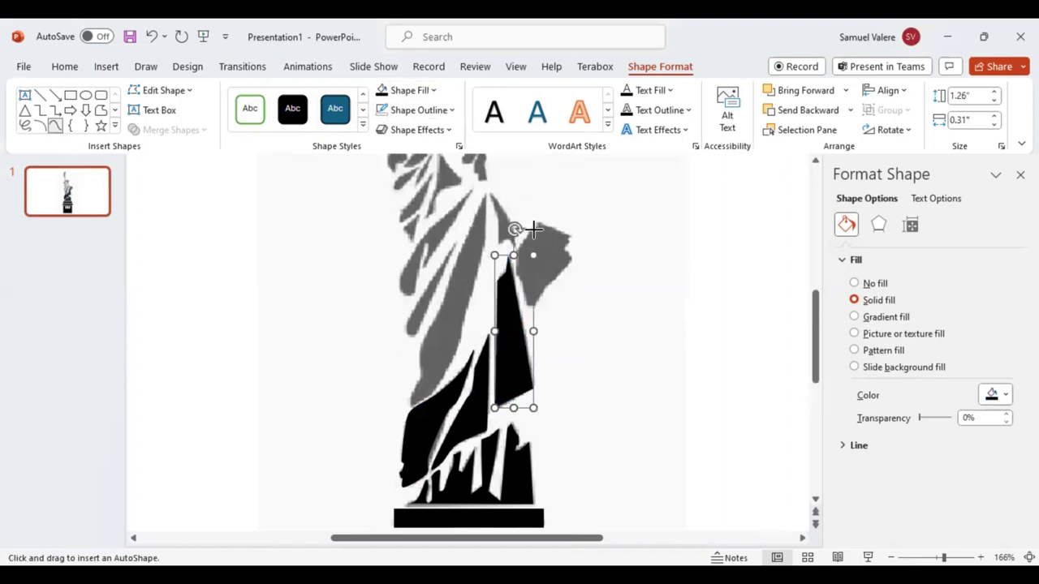
pyautogui.click(515, 249)
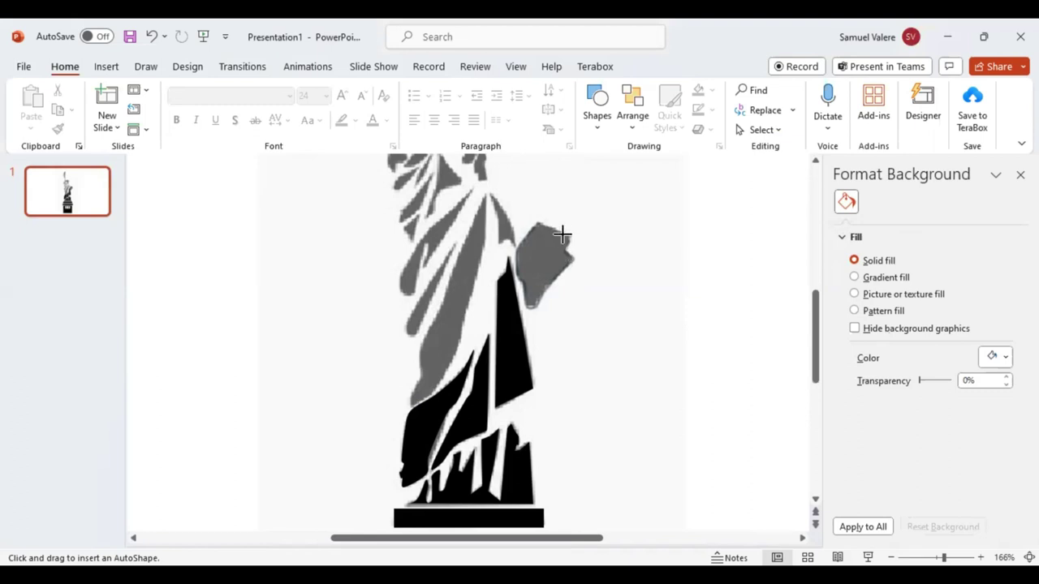
pyautogui.click(538, 221)
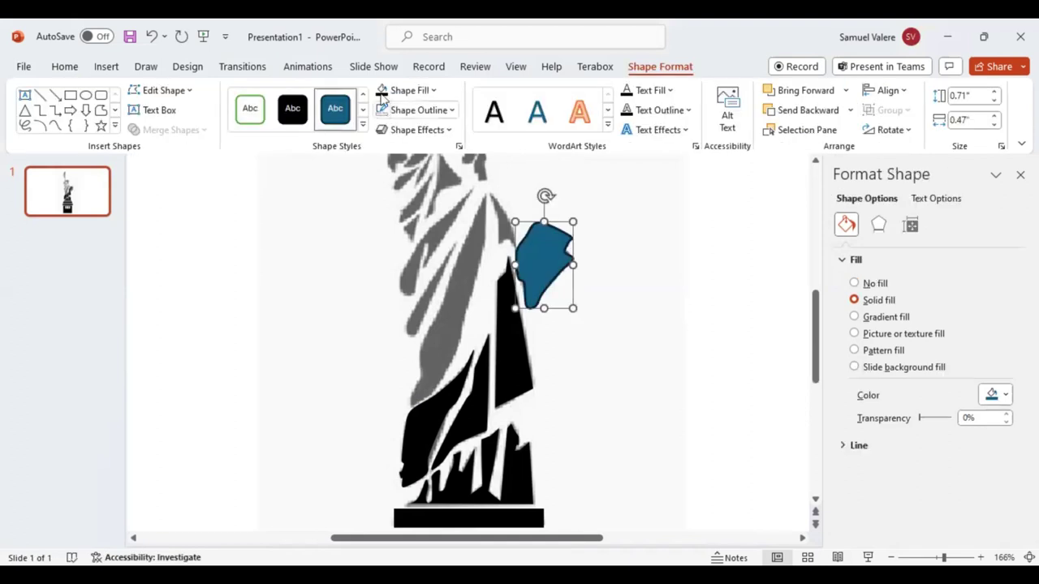
pyautogui.click(382, 94)
pyautogui.click(45, 127)
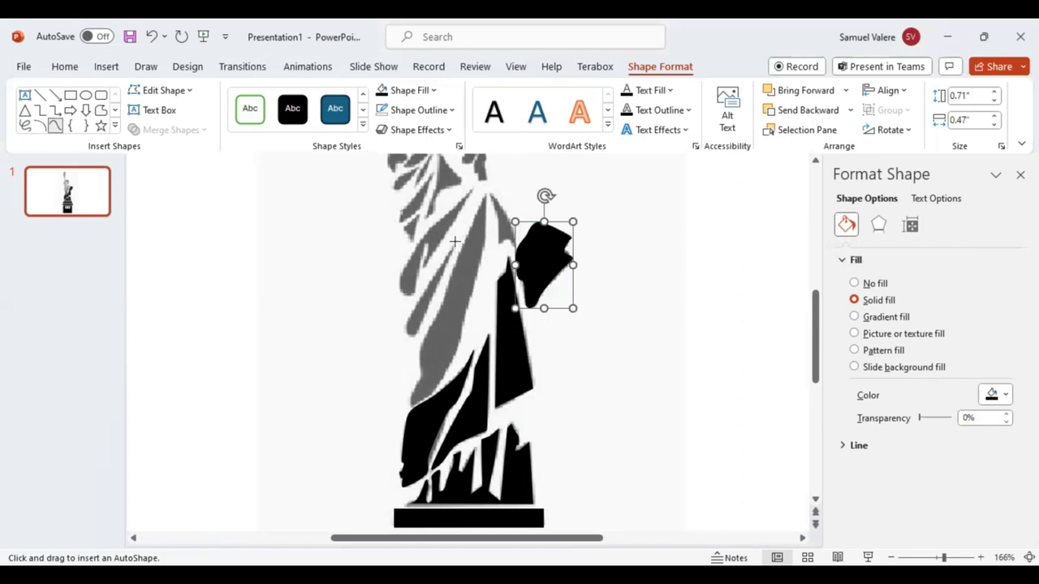
pyautogui.click(428, 270)
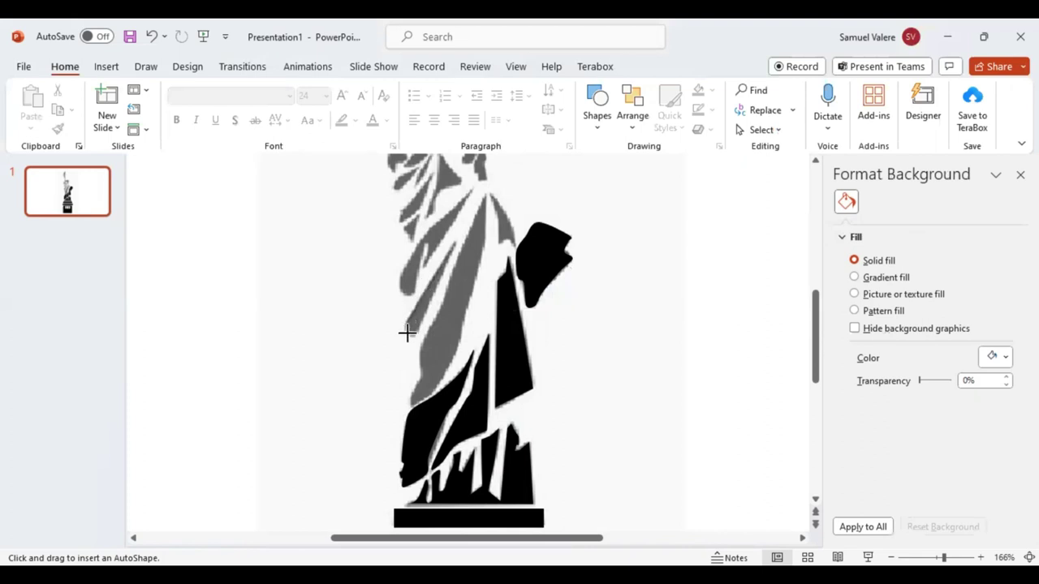
# Step: Close the thin fold on the statue's left and fill it black
pyautogui.click(456, 244)
pyautogui.click(456, 244)
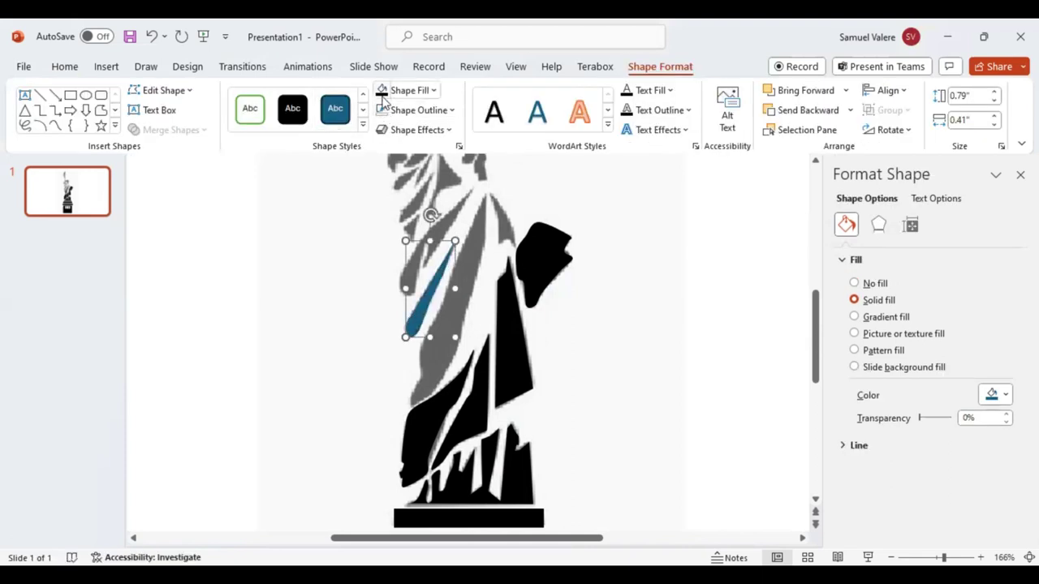
pyautogui.click(383, 94)
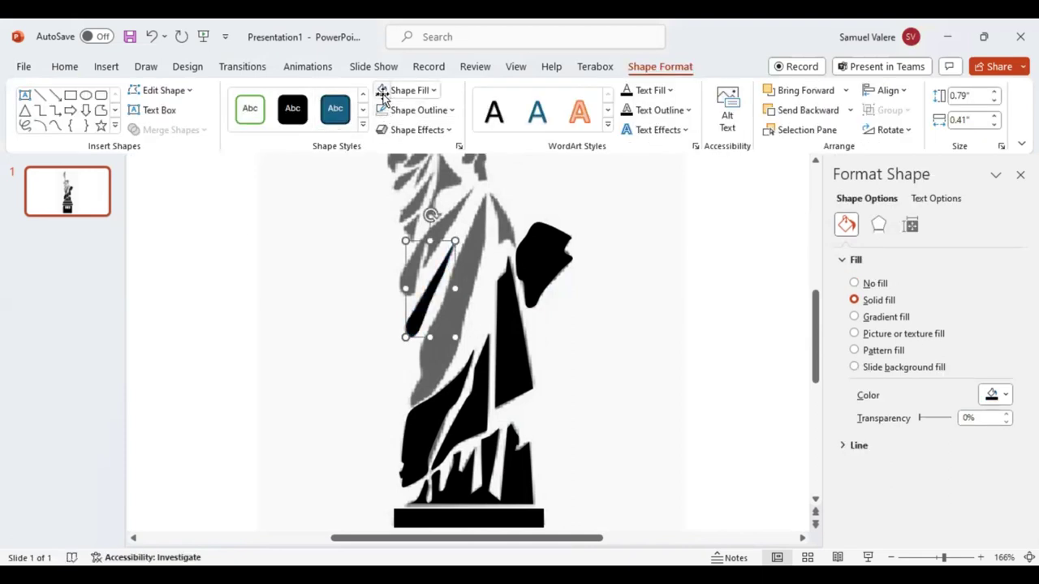
pyautogui.click(55, 126)
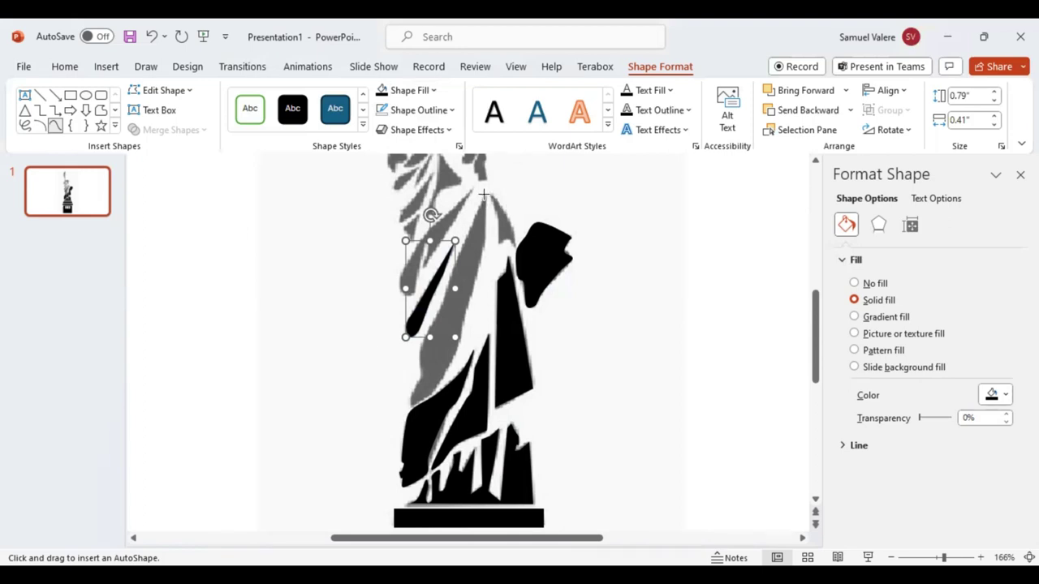
# Step: Trace the broad robe fold as a freeform and fill it black
pyautogui.click(468, 234)
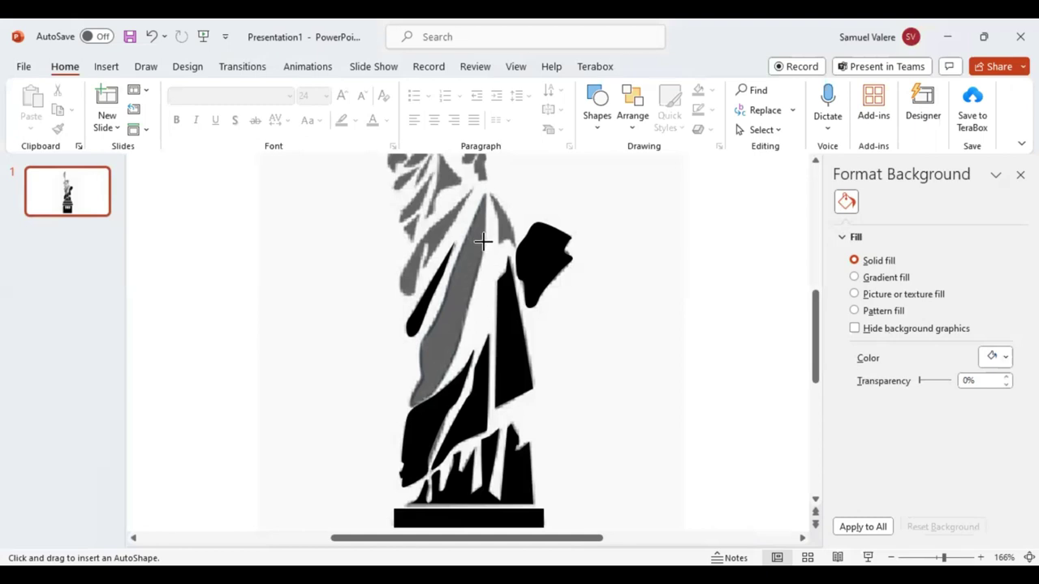
pyautogui.click(484, 195)
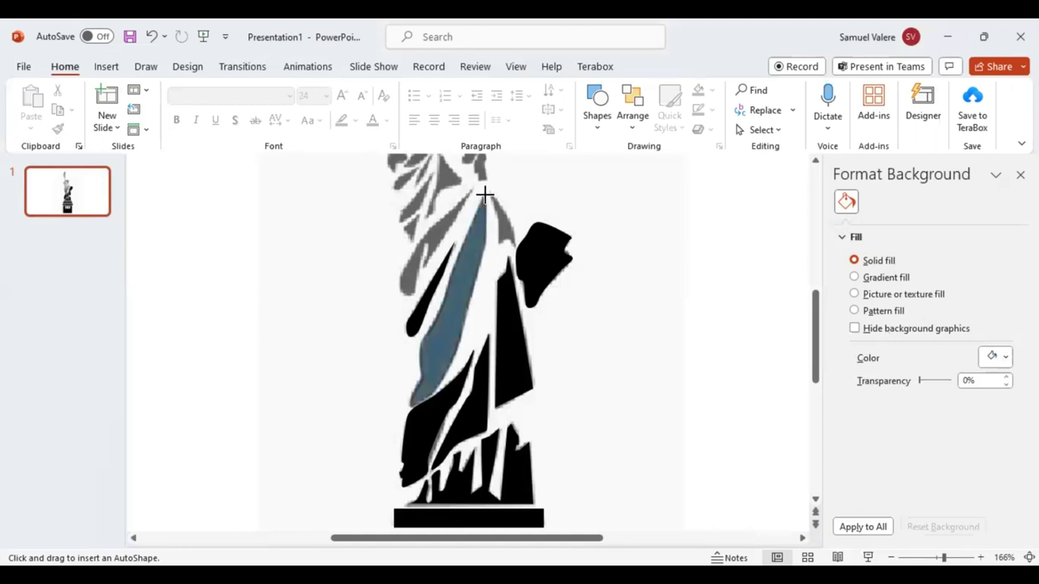
pyautogui.click(382, 91)
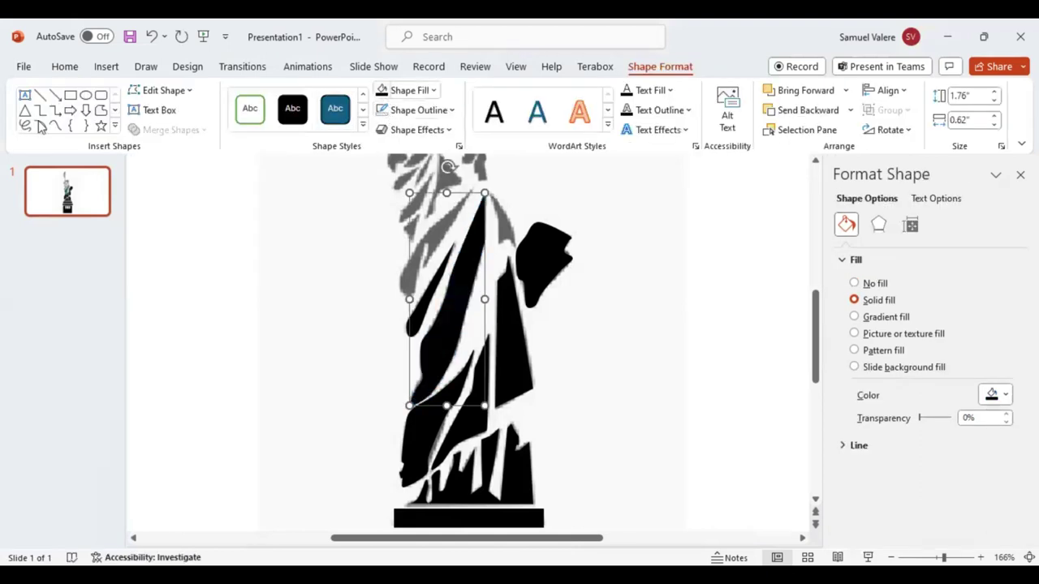
pyautogui.click(54, 125)
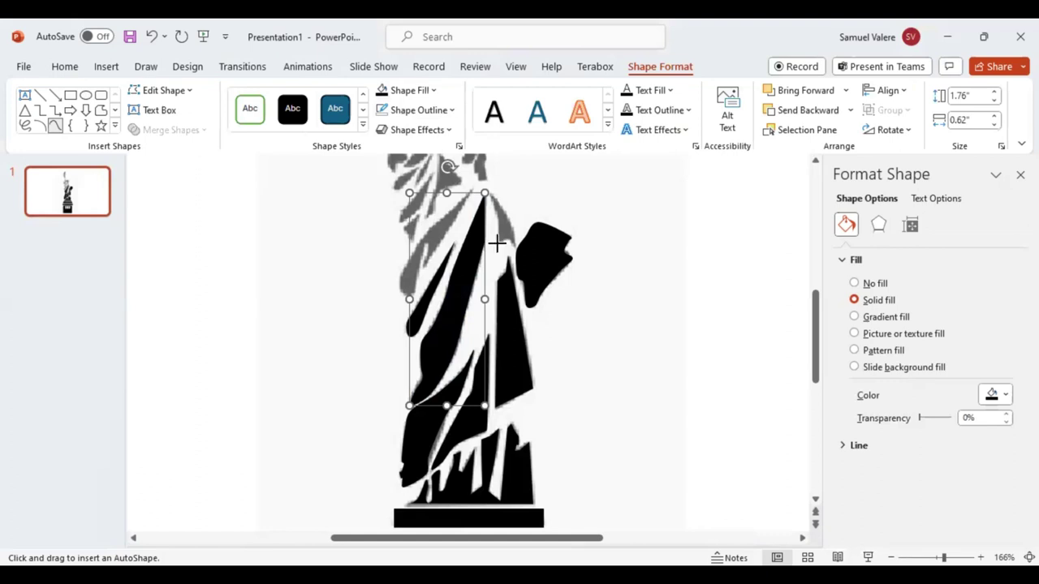
# Step: Trace a black sliver along the statue's shoulder edge
pyautogui.click(493, 236)
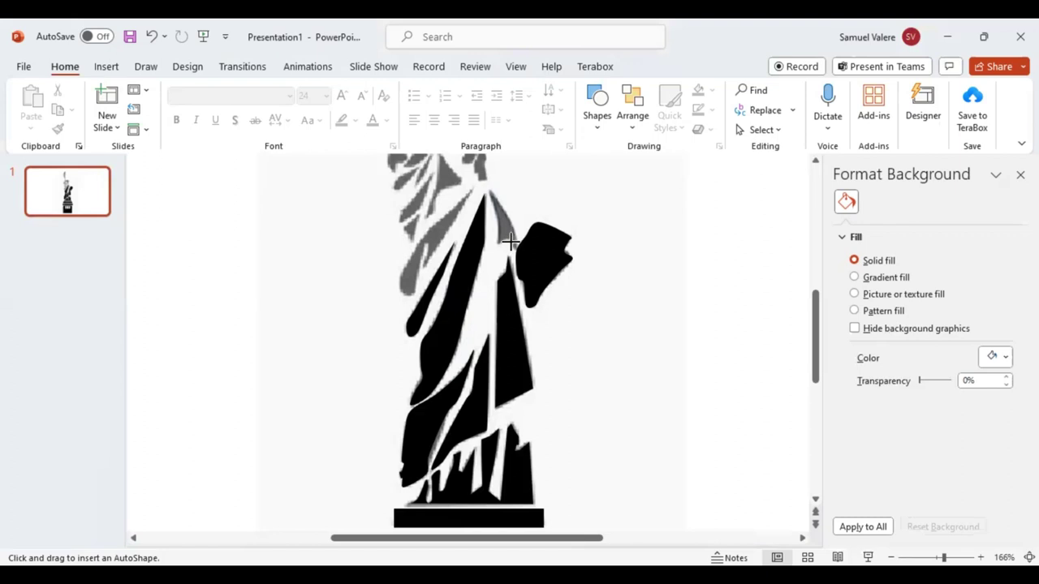
pyautogui.moveTo(506, 237); pyautogui.dragTo(499, 243)
pyautogui.doubleClick(499, 243)
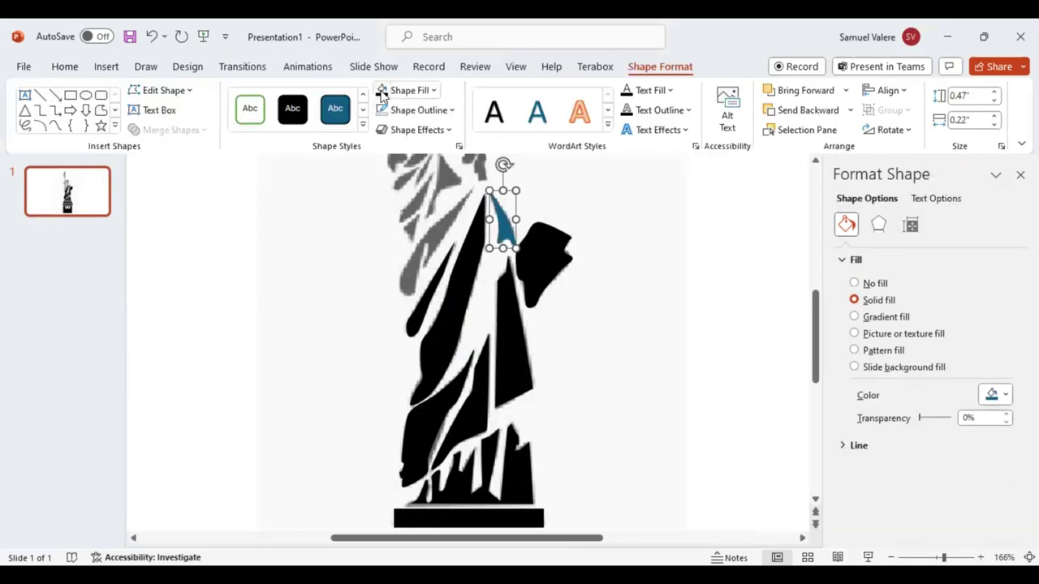
pyautogui.click(382, 91)
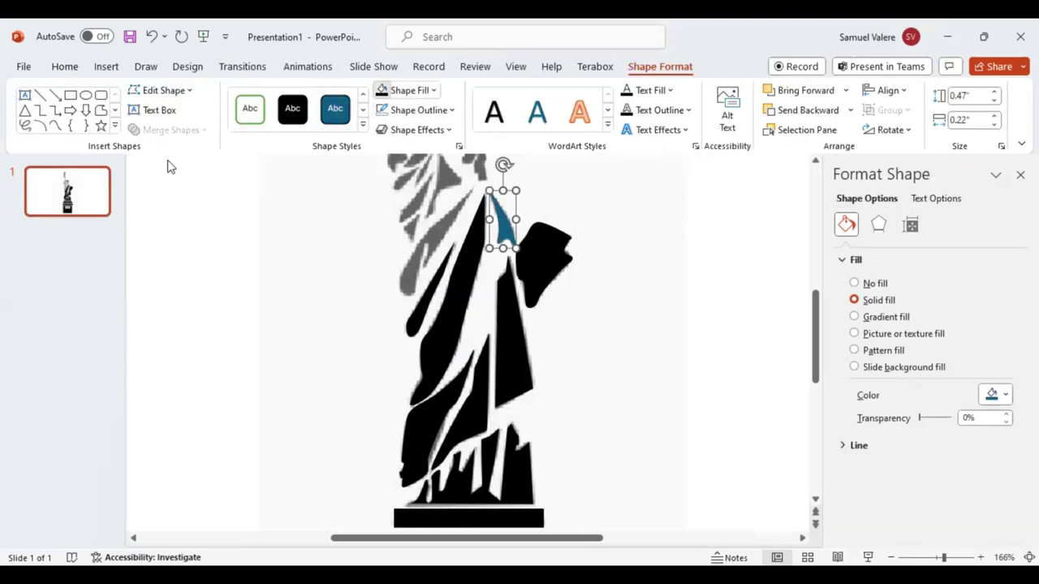
pyautogui.click(55, 127)
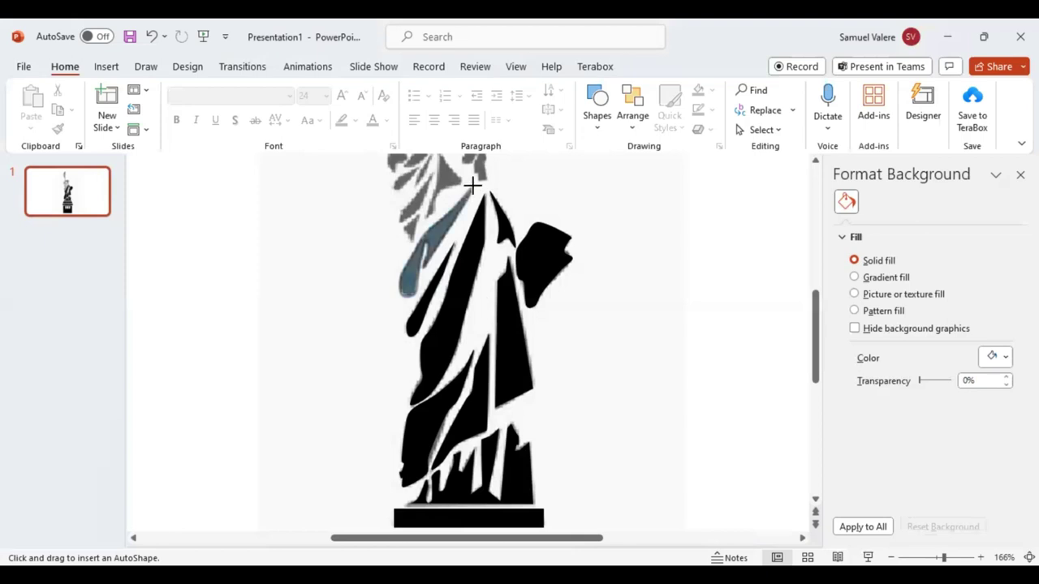
# Step: Finish the upper-left drape piece and fill it black
pyautogui.press('Escape')
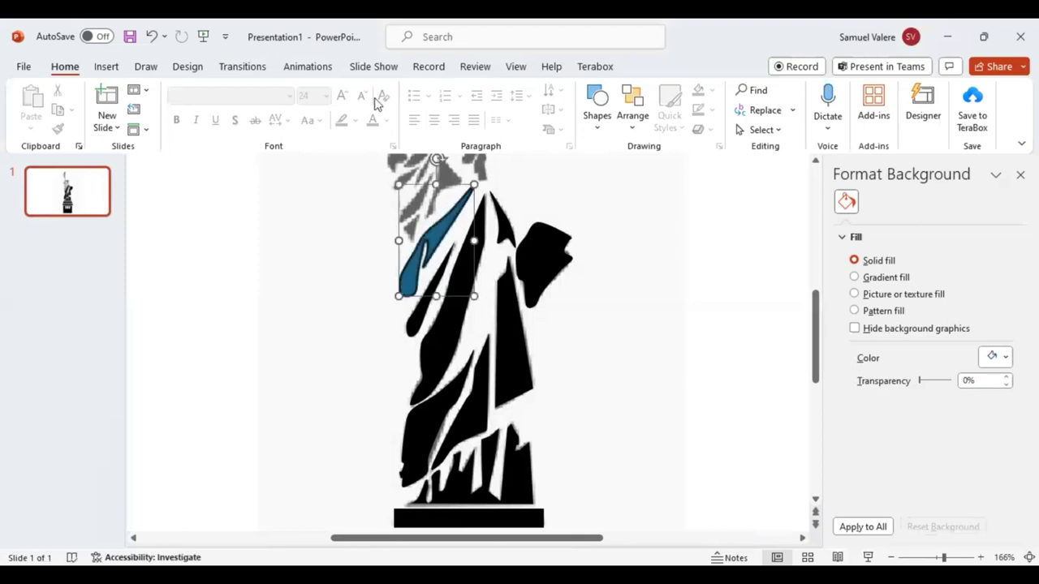
pyautogui.click(382, 91)
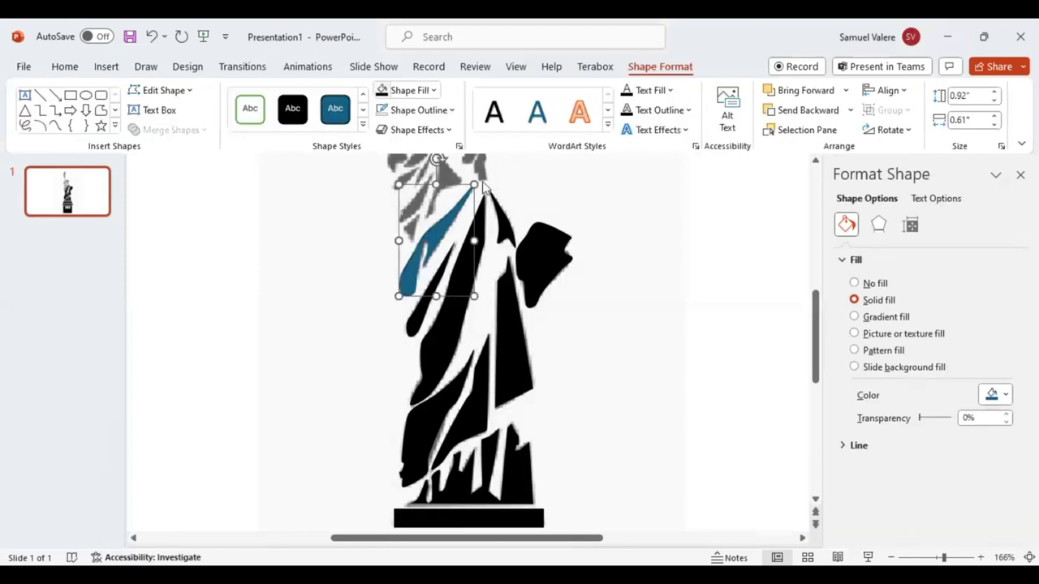
pyautogui.scroll(1, 557, 268)
pyautogui.scroll(3, 366, 282)
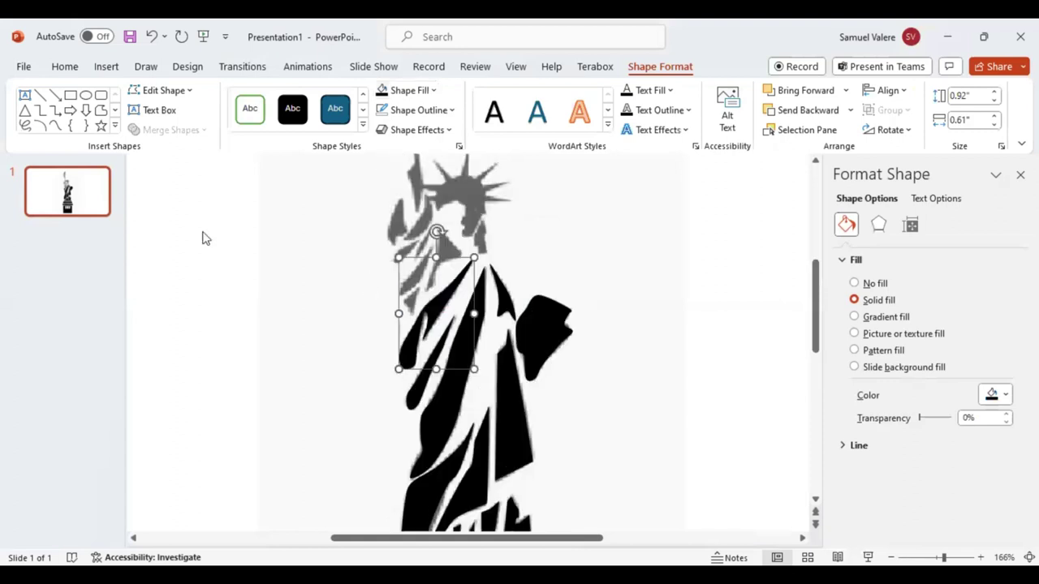
pyautogui.scroll(1, 171, 194)
pyautogui.click(54, 126)
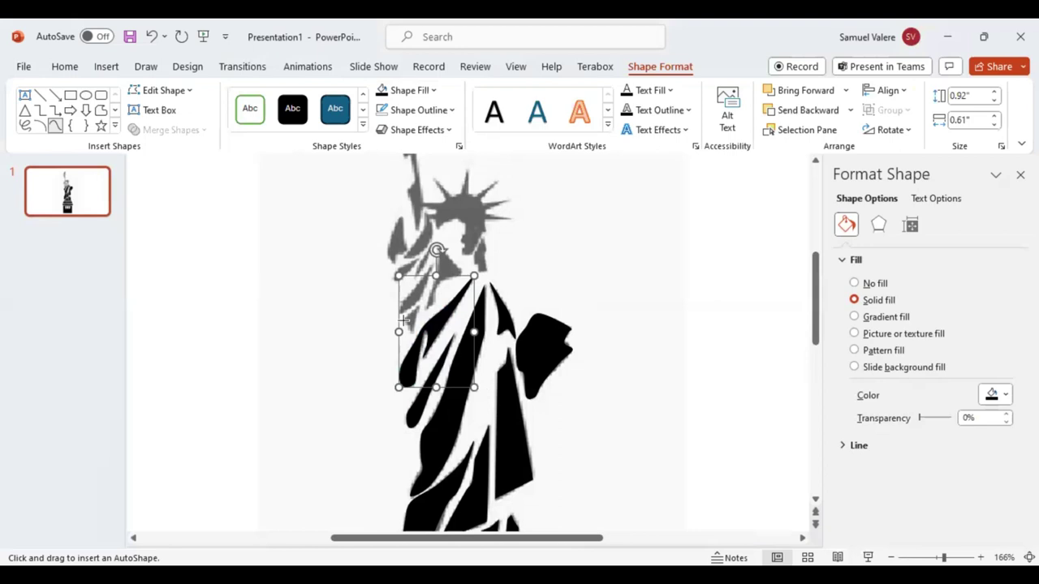
# Step: Trace a small black piece on the statue's left edge
pyautogui.click(407, 324)
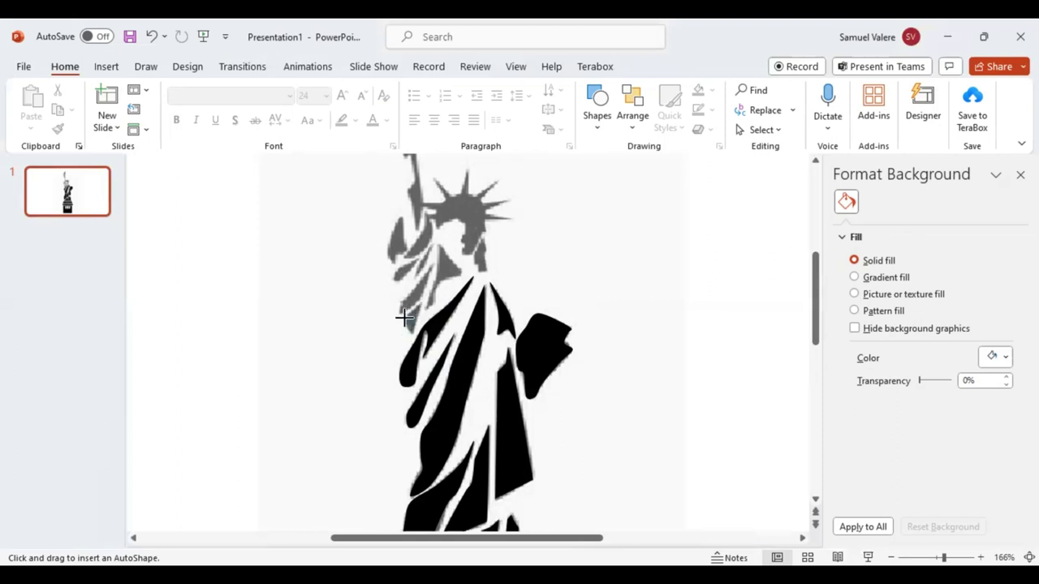
pyautogui.moveTo(404, 317); pyautogui.dragTo(421, 329)
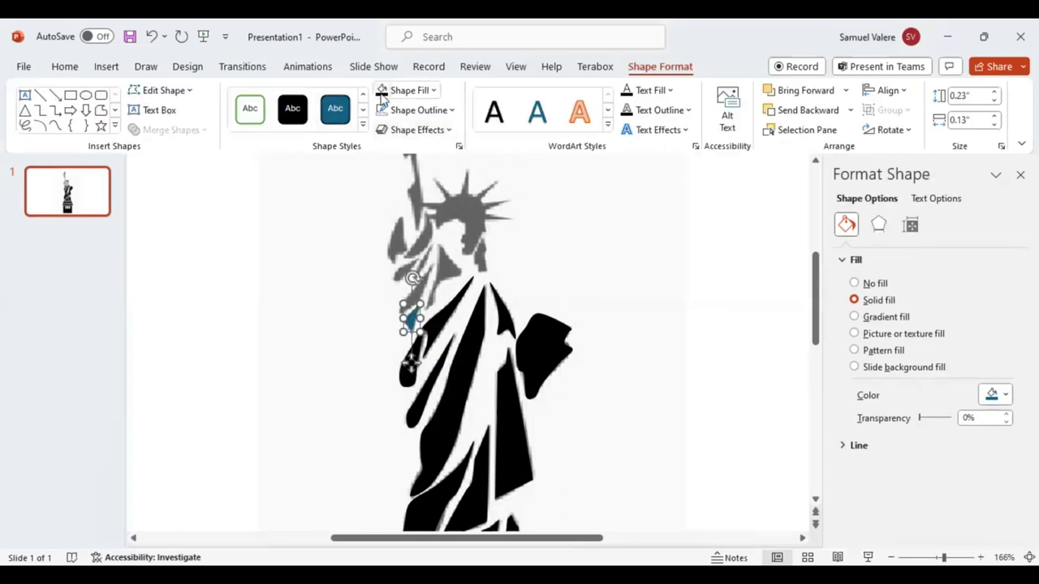
pyautogui.click(382, 93)
pyautogui.click(54, 126)
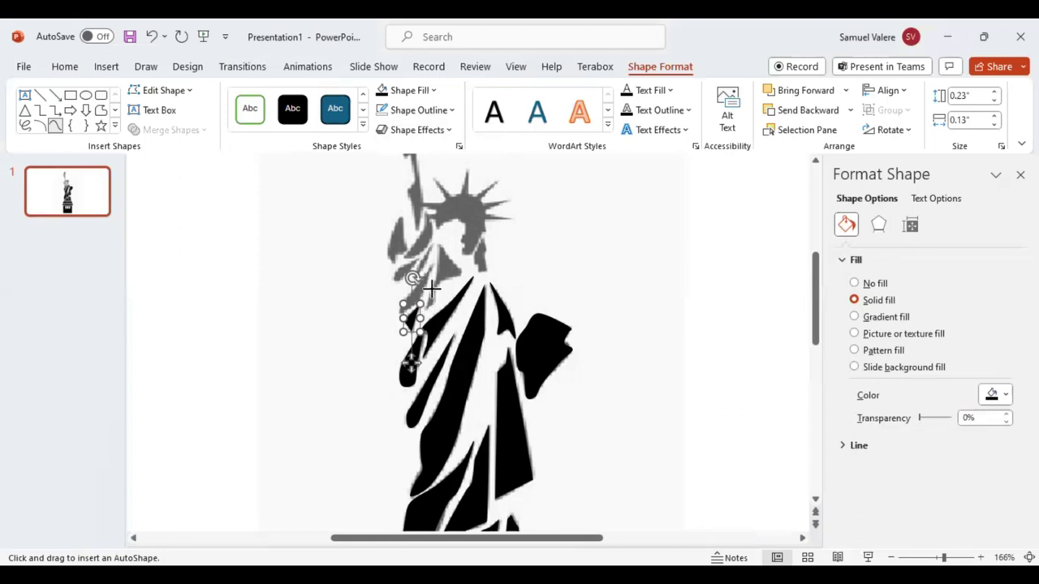
# Step: Trace a triangular piece below the statue's head
pyautogui.click(437, 276)
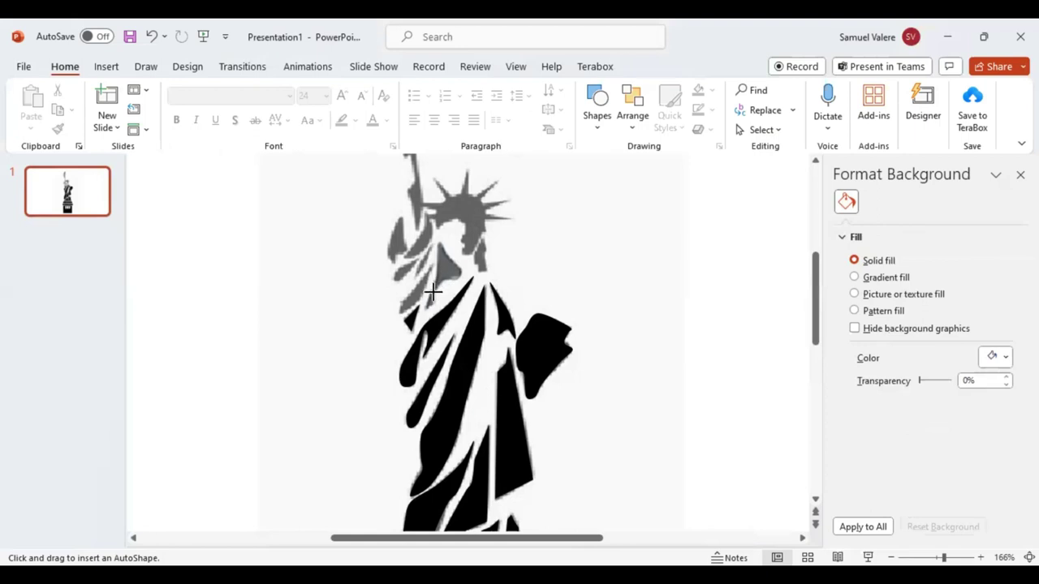
pyautogui.moveTo(428, 306); pyautogui.dragTo(461, 250)
pyautogui.click(427, 306)
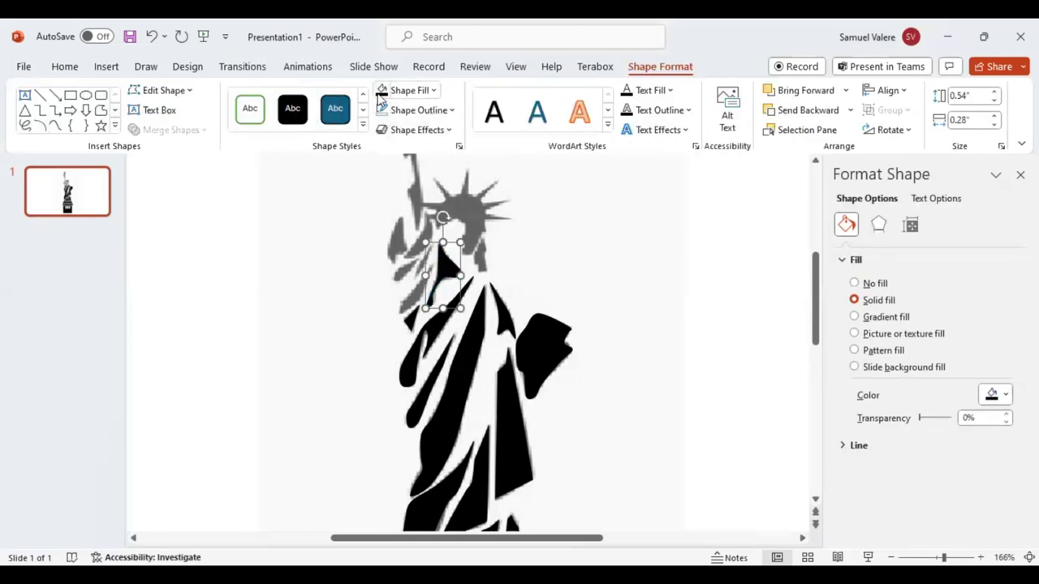
pyautogui.click(55, 125)
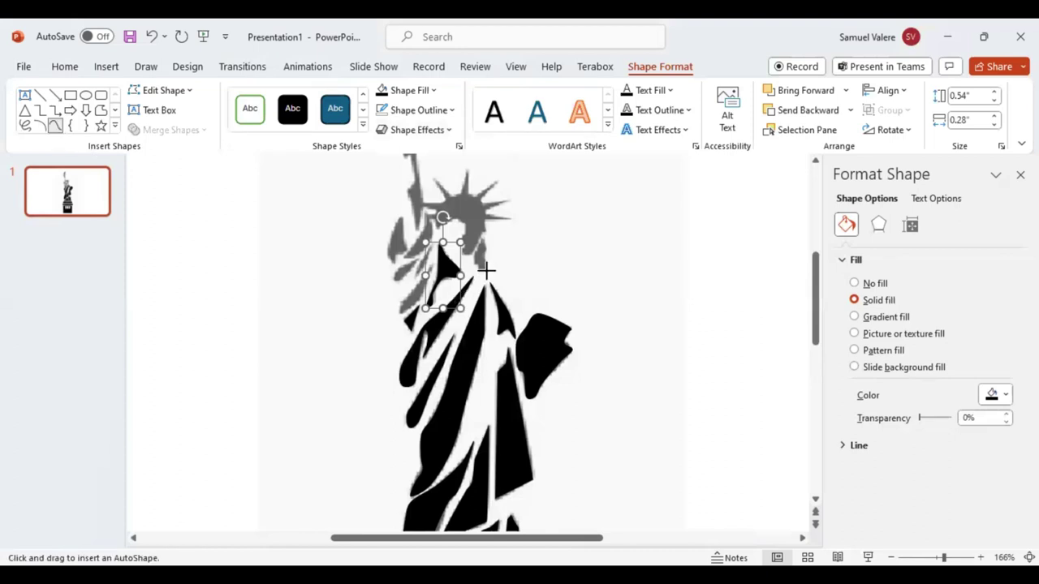
pyautogui.press('Escape')
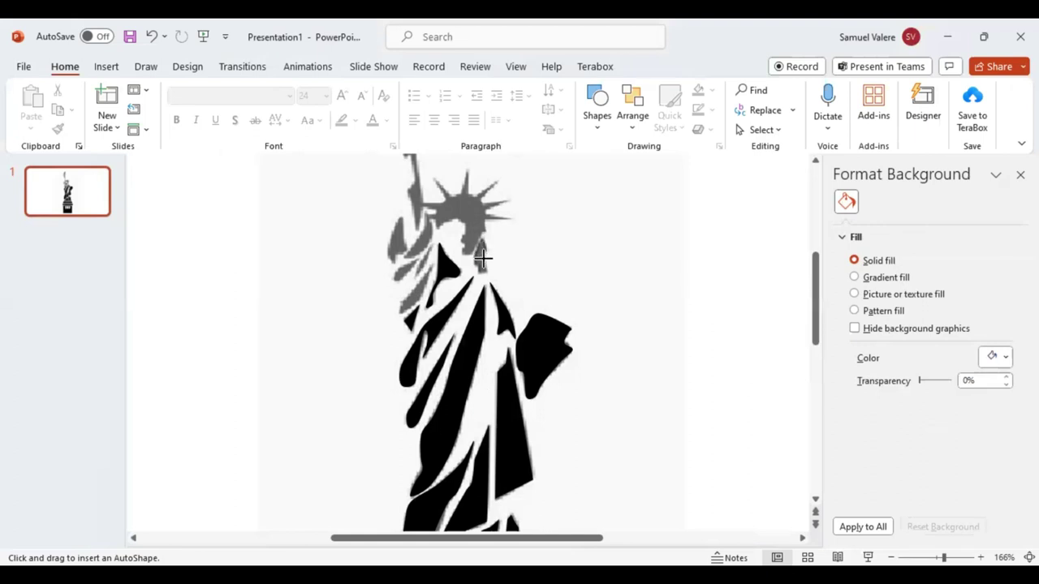
# Step: Trace a small piece on the statue's neck and fill it black
pyautogui.moveTo(482, 258); pyautogui.dragTo(486, 271)
pyautogui.press('Escape')
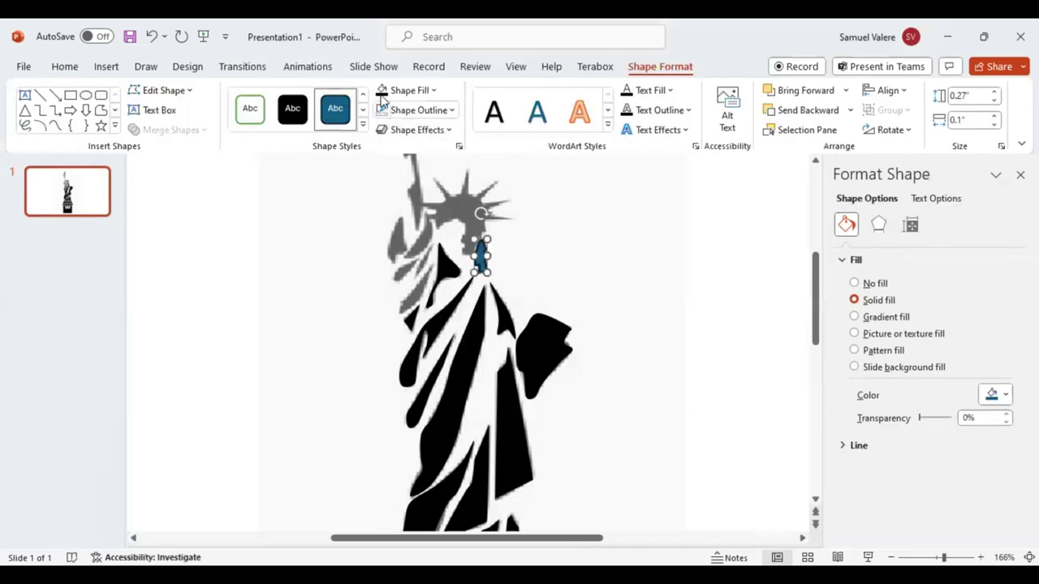
pyautogui.click(381, 95)
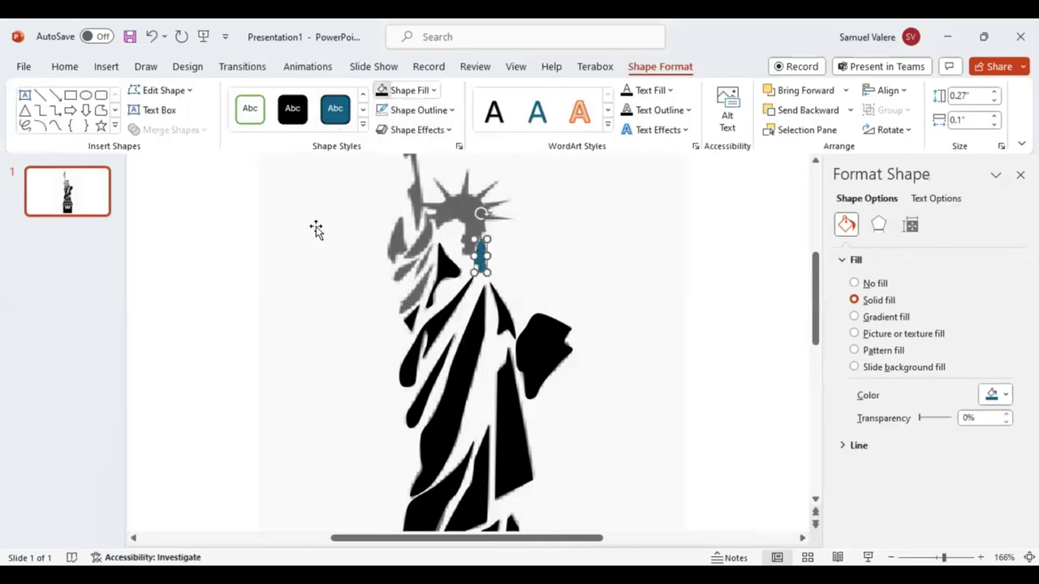
pyautogui.click(55, 124)
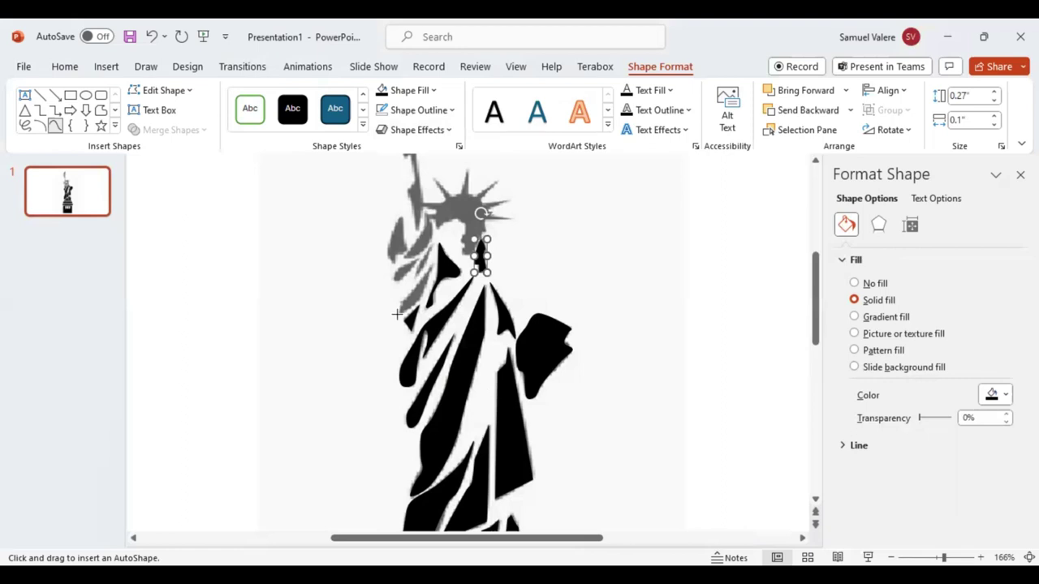
# Step: Replace a discarded arm-edge piece with a small black piece at the raised arm
pyautogui.click(398, 312)
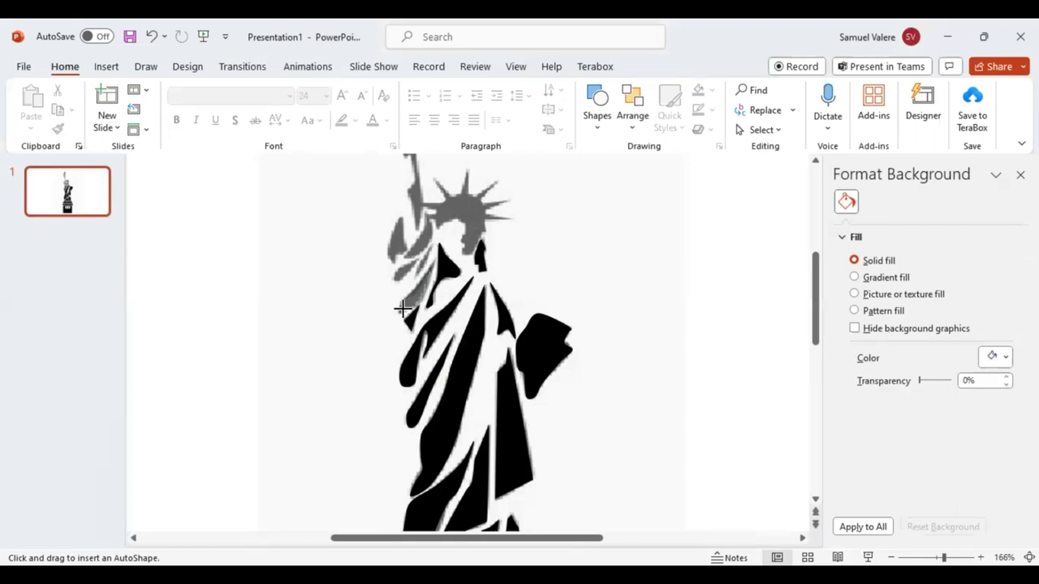
pyautogui.moveTo(403, 309); pyautogui.dragTo(398, 311)
pyautogui.click(397, 311)
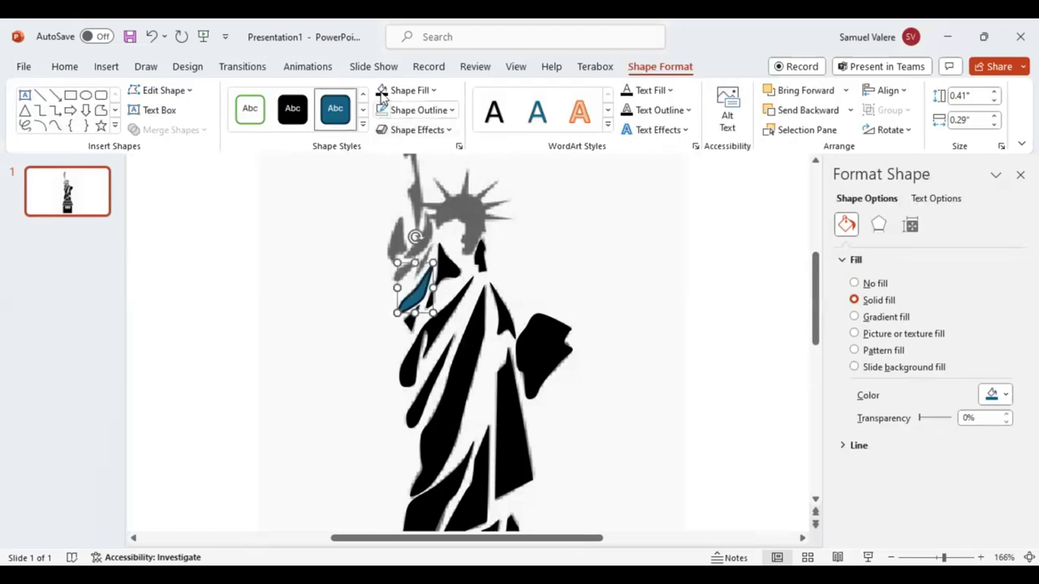
pyautogui.click(55, 128)
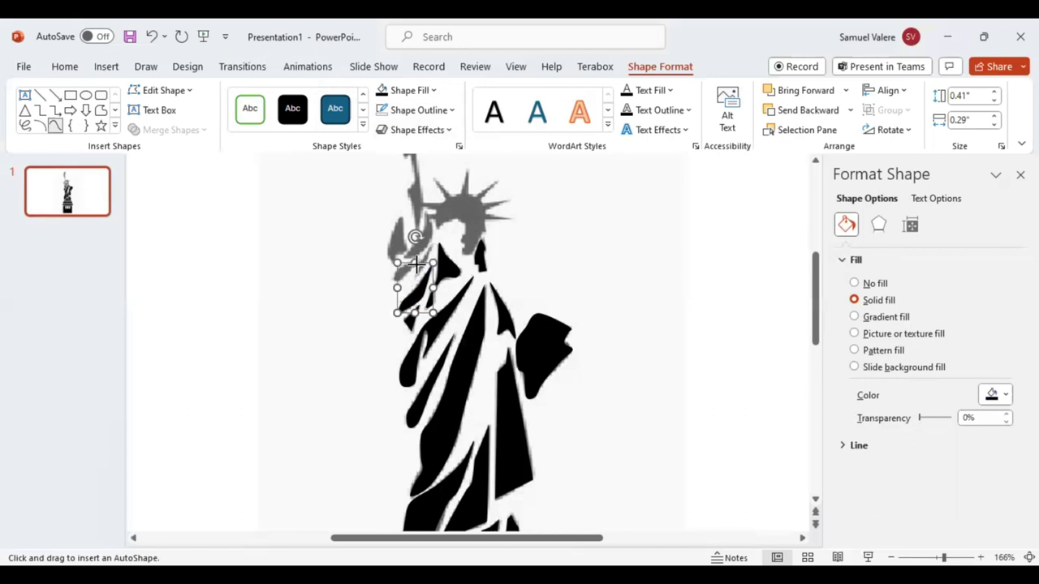
pyautogui.press('Delete')
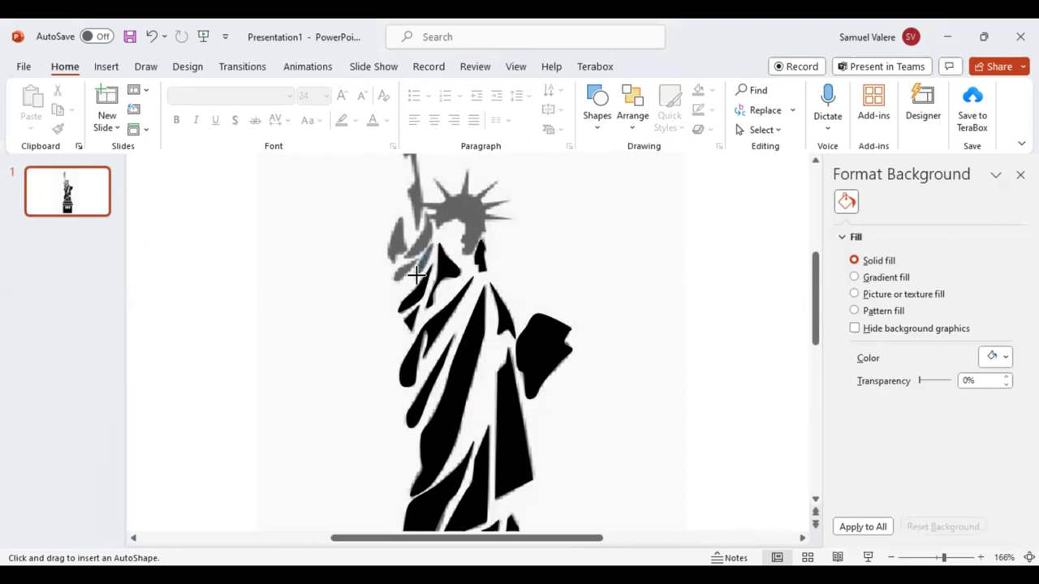
pyautogui.moveTo(415, 274); pyautogui.dragTo(431, 245)
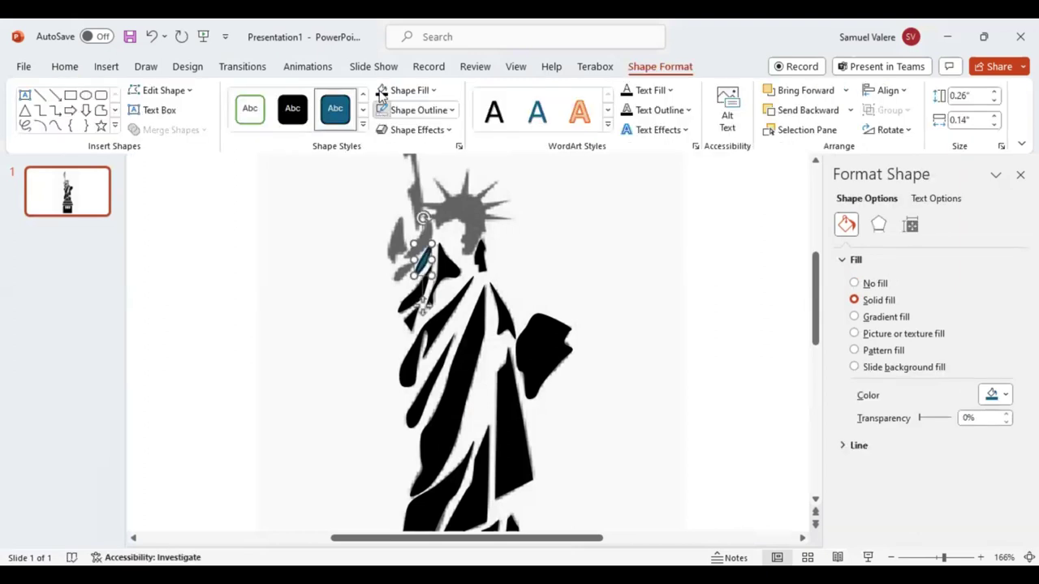
pyautogui.click(382, 92)
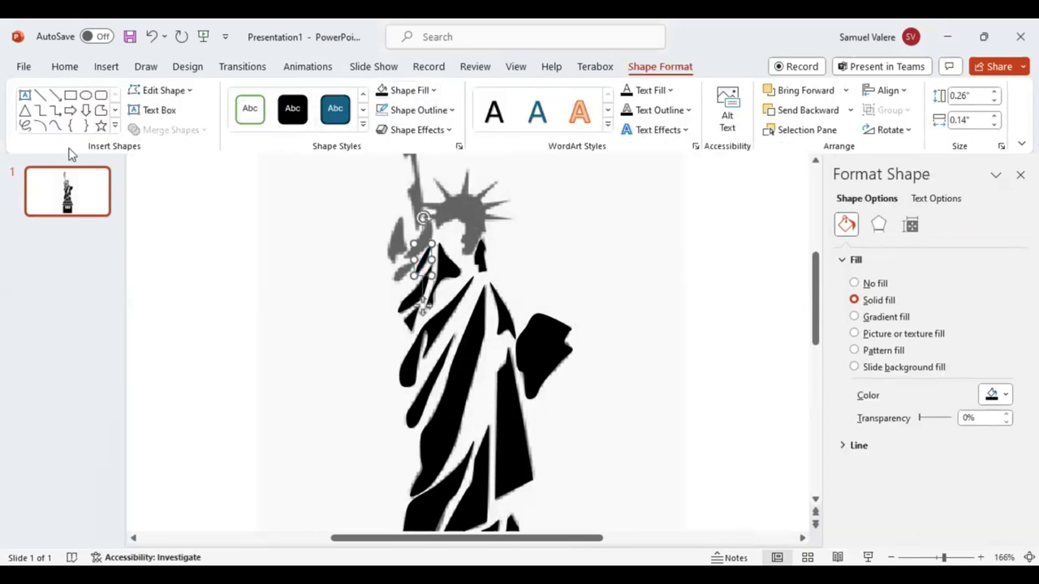
pyautogui.click(55, 126)
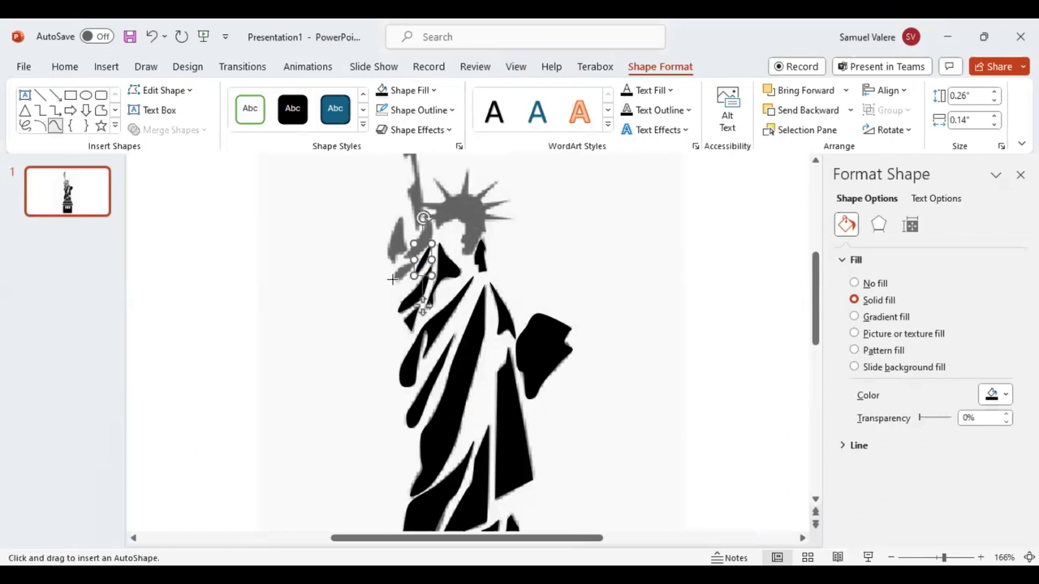
# Step: Add a 0.19" by 0.2" black piece on the drape below the raised arm
pyautogui.click(398, 268)
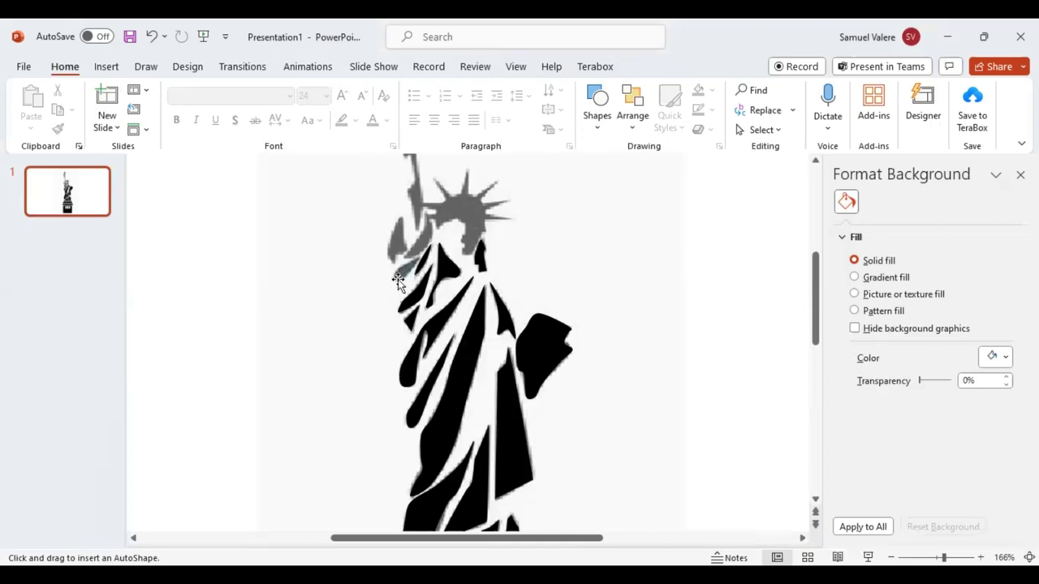
pyautogui.moveTo(398, 279); pyautogui.dragTo(400, 282)
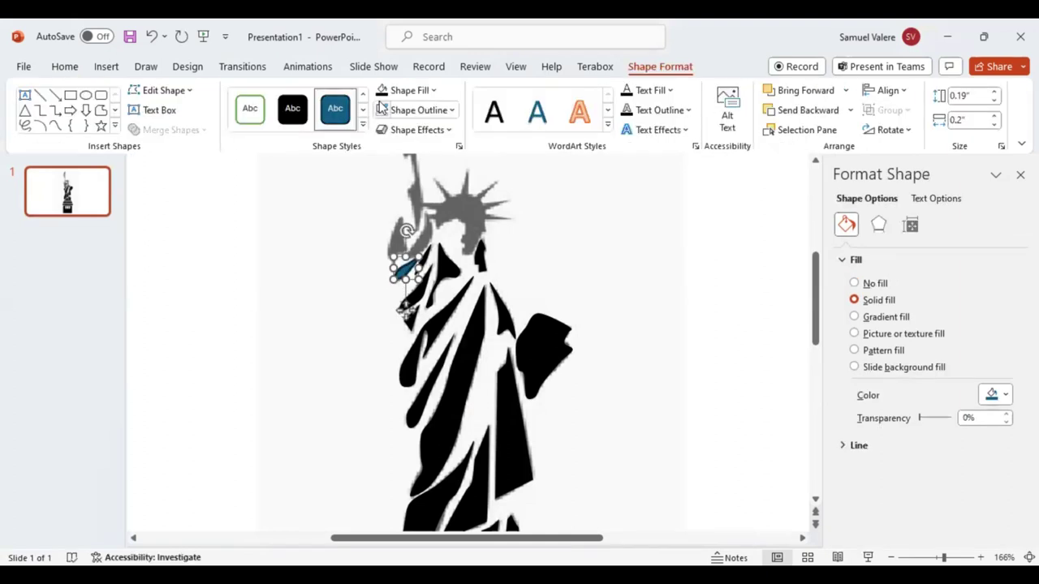
pyautogui.click(382, 91)
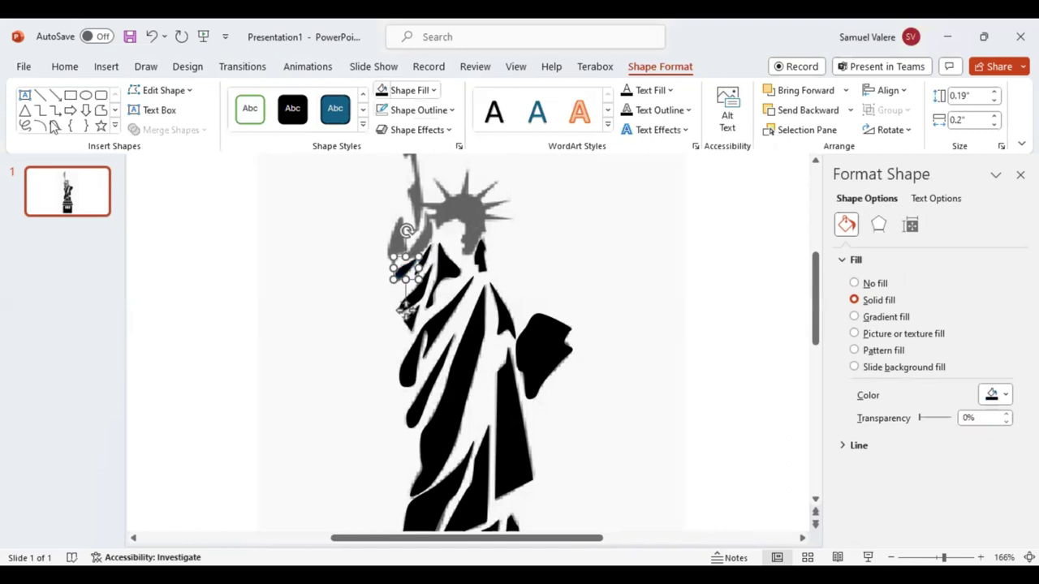
pyautogui.click(55, 126)
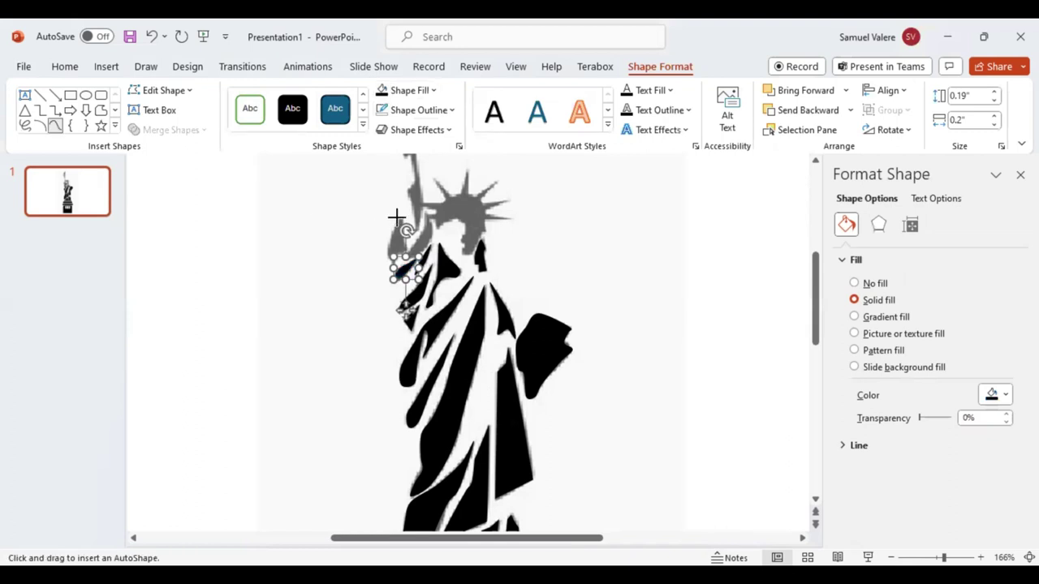
pyautogui.press('Escape')
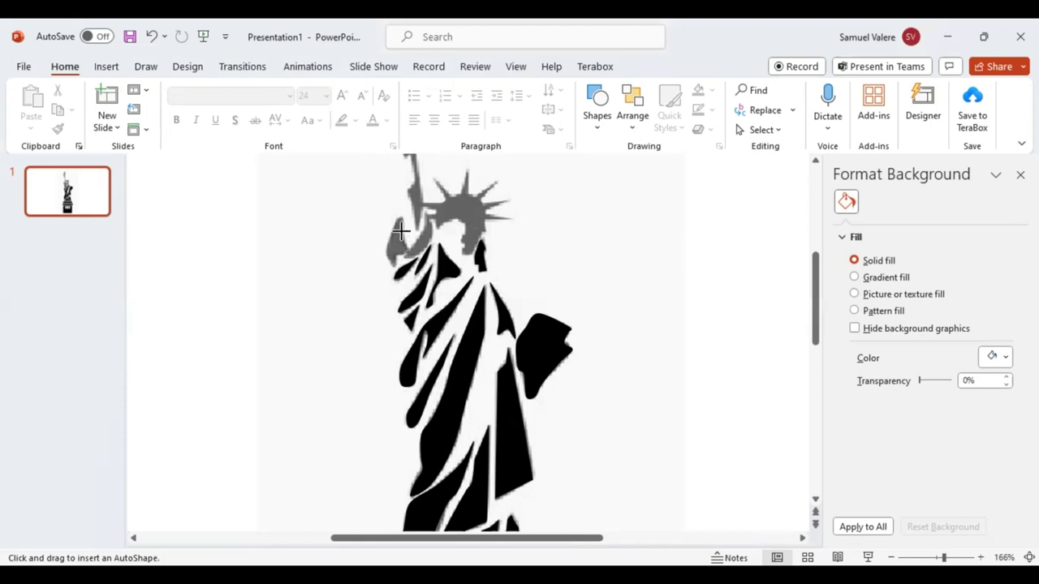
# Step: Trace a black freeform piece along the left edge of the statue's raised arm near the shoulder
pyautogui.moveTo(402, 244); pyautogui.dragTo(400, 218)
pyautogui.click(403, 221)
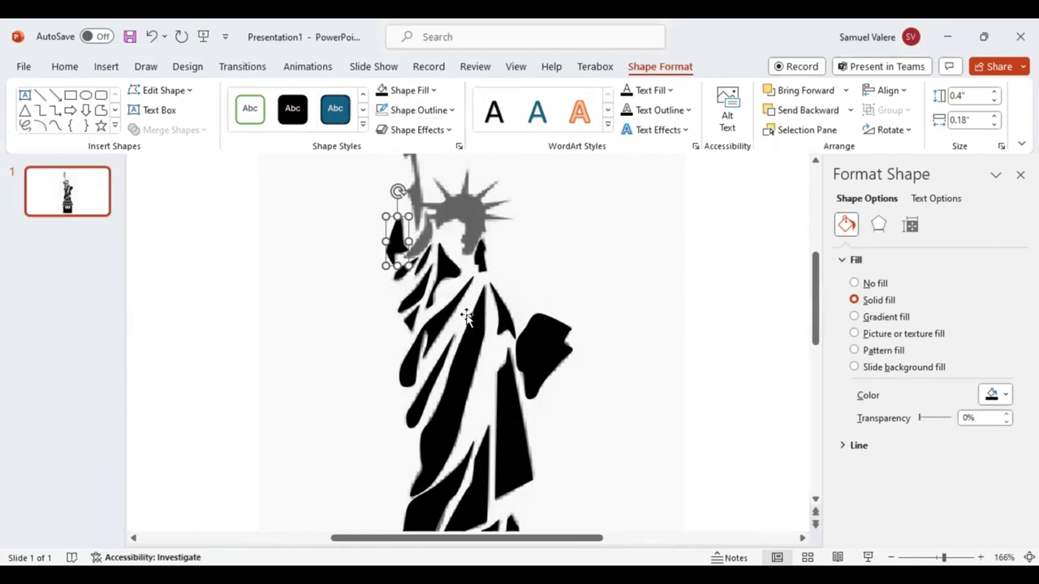
pyautogui.scroll(2, 464, 319)
pyautogui.scroll(1, 467, 318)
pyautogui.scroll(1, 465, 318)
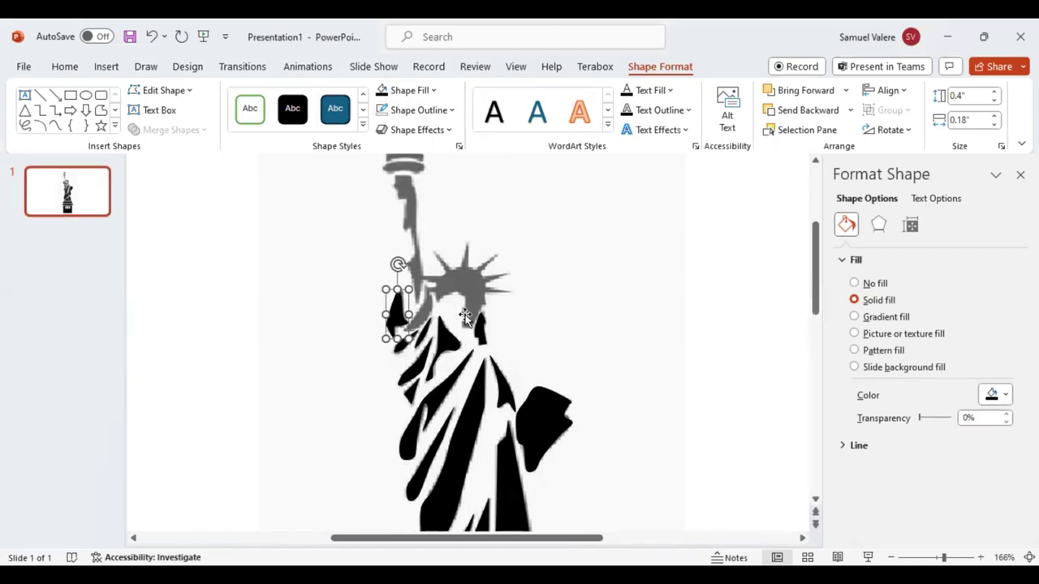
pyautogui.scroll(2, 464, 316)
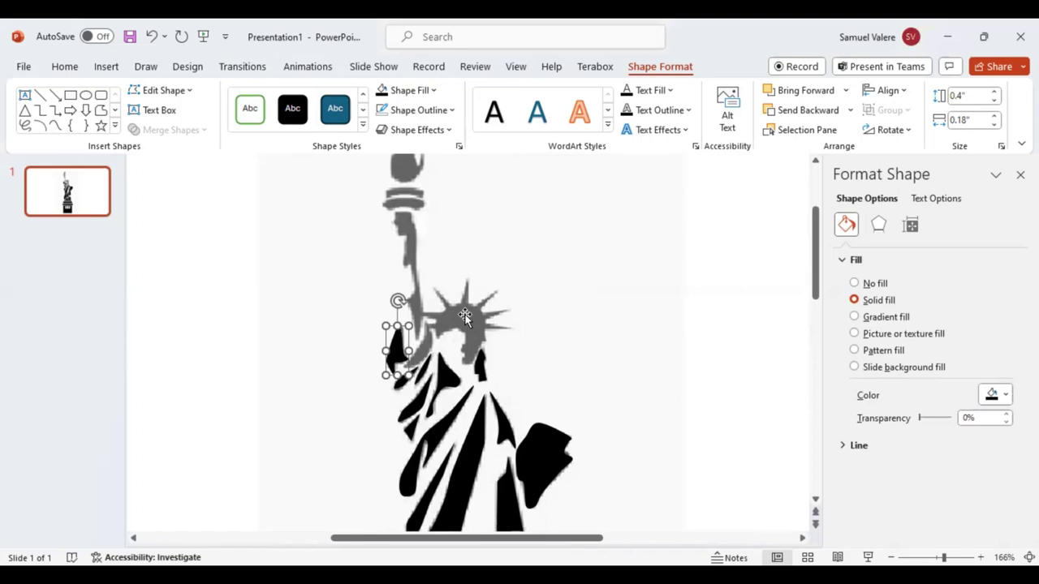
pyautogui.scroll(2, 464, 318)
pyautogui.scroll(1, 463, 317)
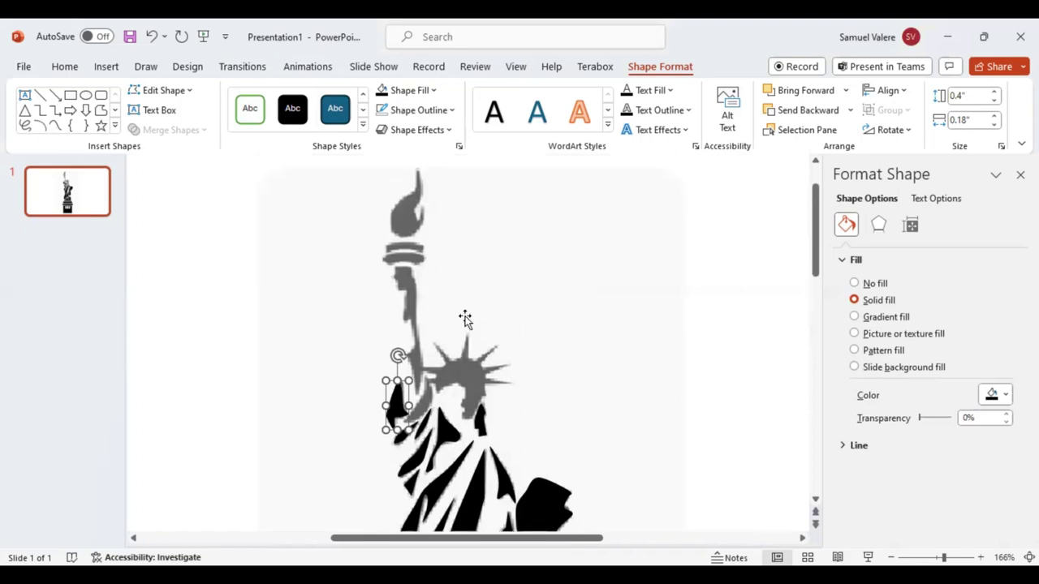
pyautogui.click(55, 127)
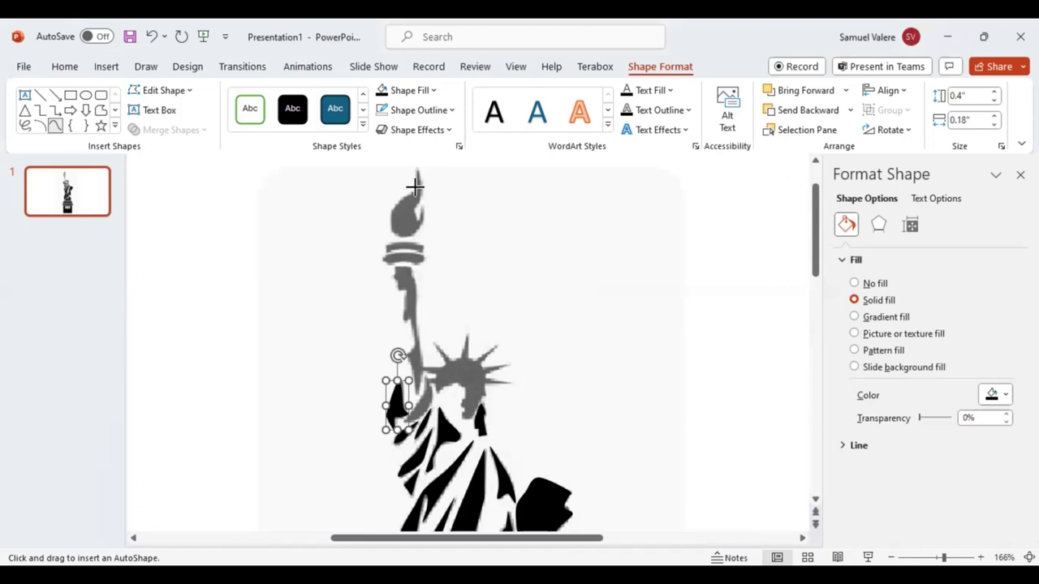
pyautogui.press('Escape')
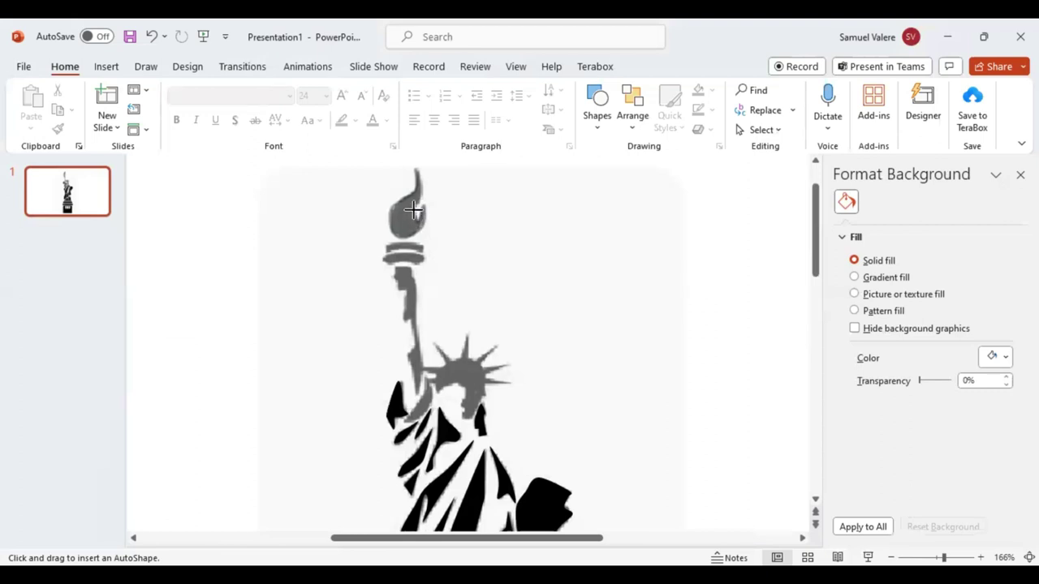
# Step: Close the freeform outline around the torch flame and fill it solid black
pyautogui.click(416, 168)
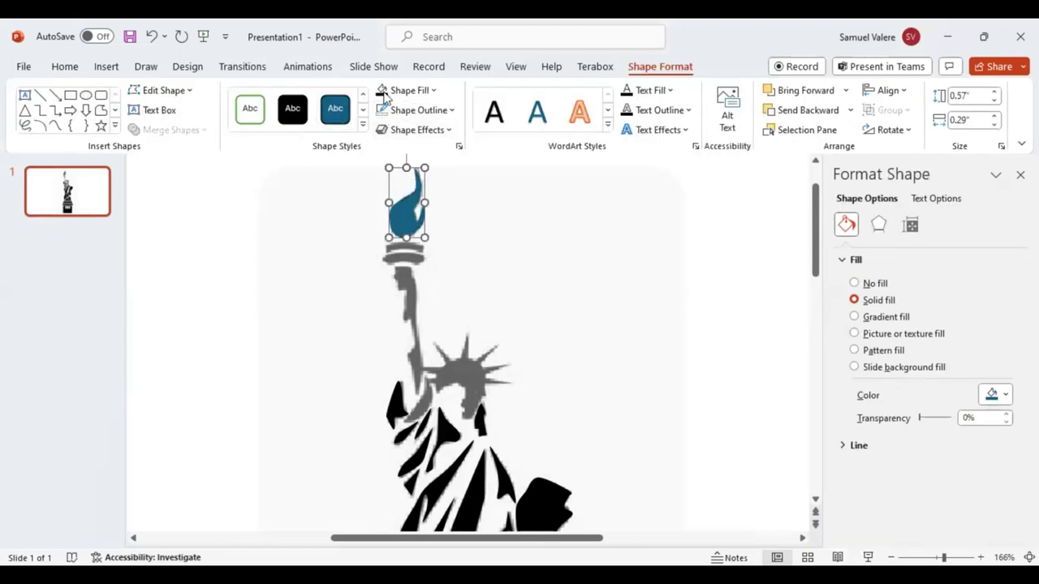
pyautogui.click(385, 91)
pyautogui.click(55, 126)
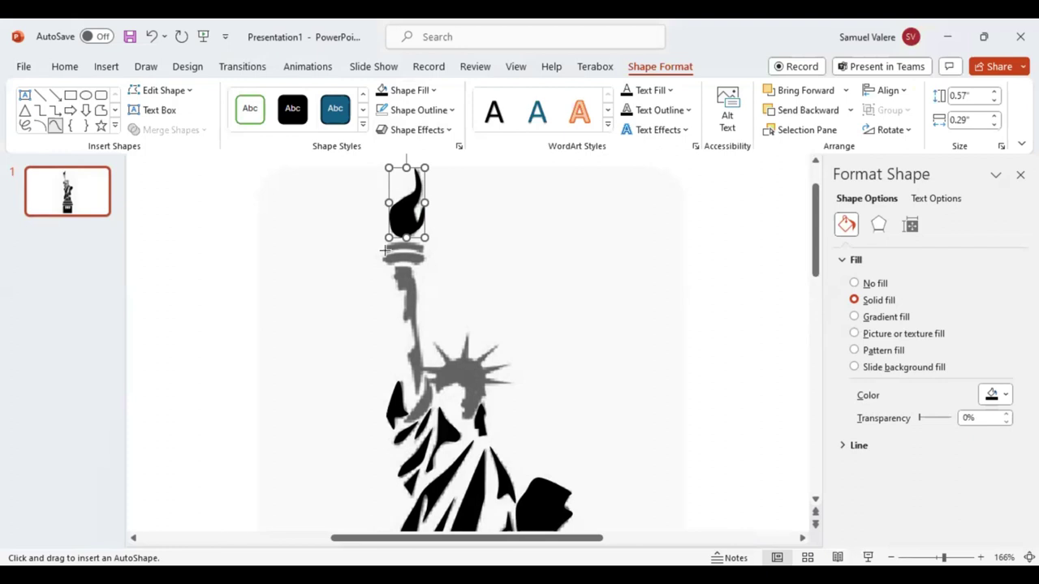
pyautogui.press('Escape')
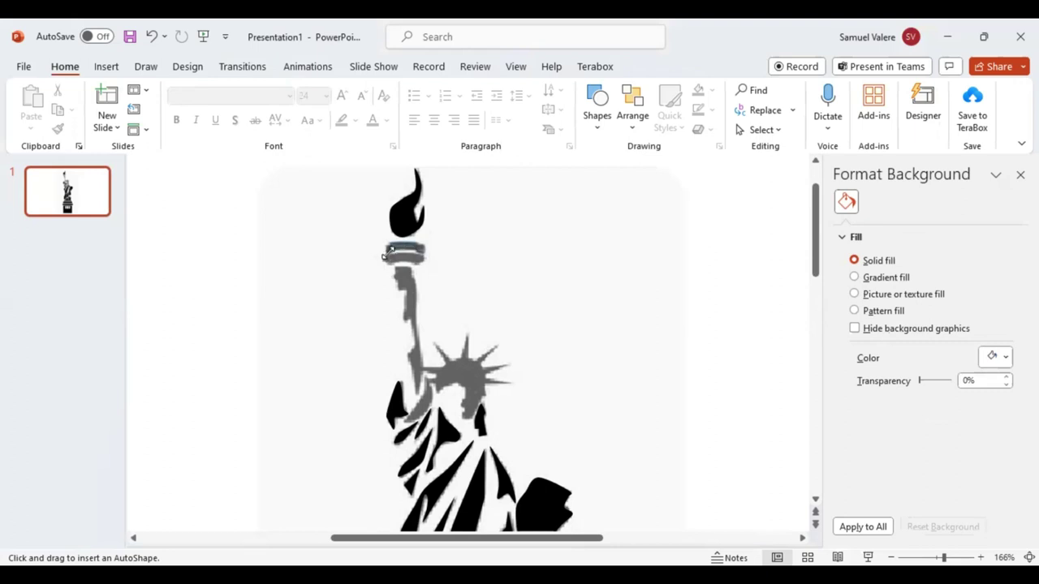
# Step: Trace the torch's top band and lower cup as freeforms and fill the base black
pyautogui.moveTo(382, 254); pyautogui.dragTo(428, 243)
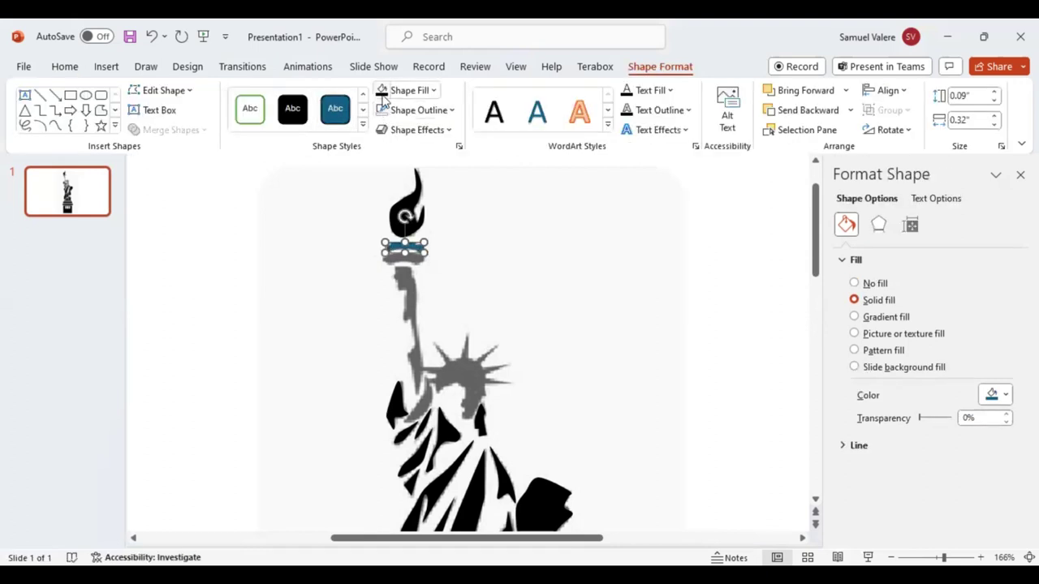
pyautogui.click(56, 126)
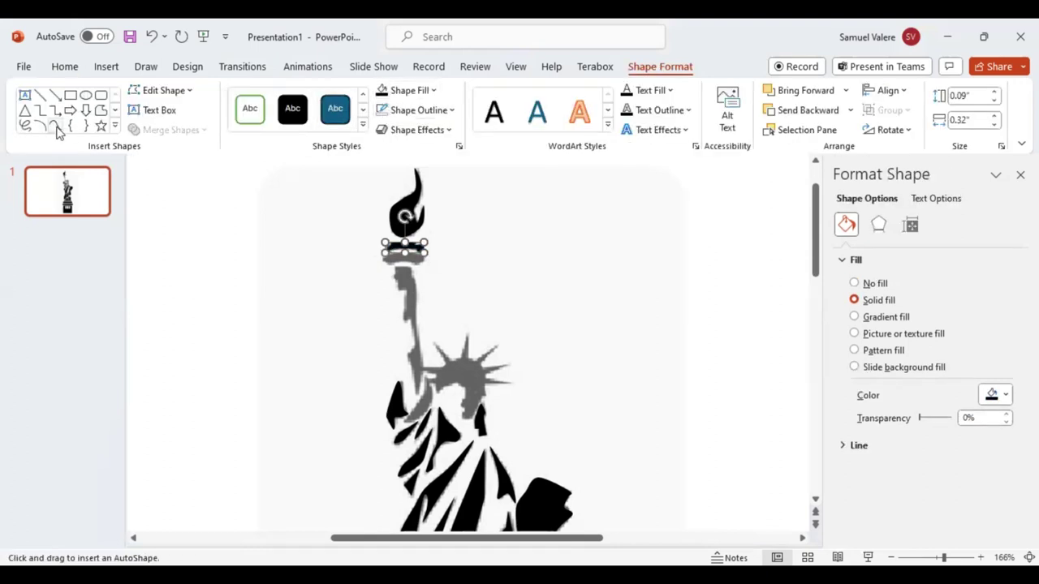
pyautogui.click(414, 264)
pyautogui.click(399, 256)
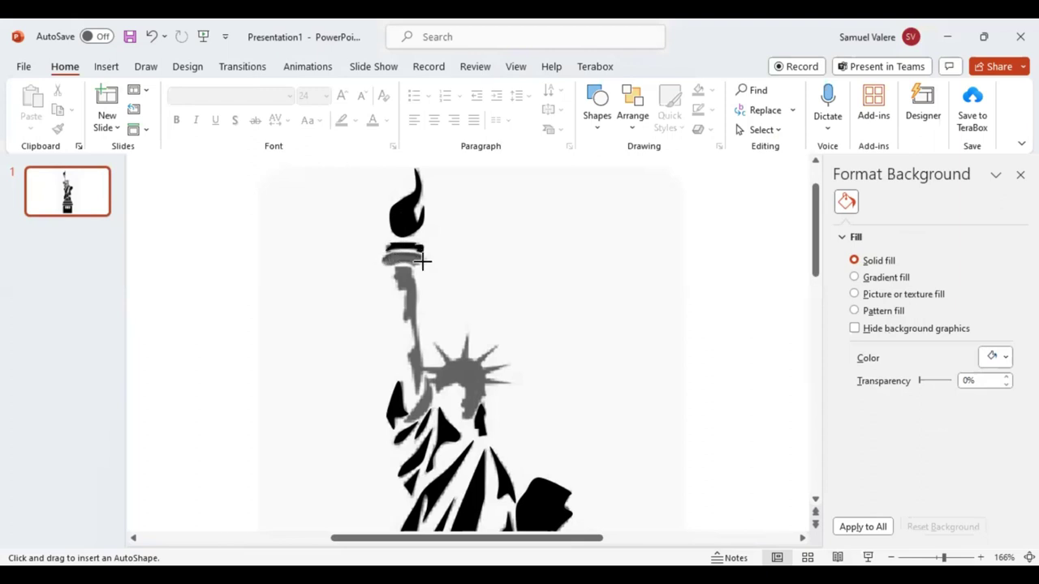
pyautogui.moveTo(422, 258); pyautogui.dragTo(414, 263)
pyautogui.doubleClick(414, 263)
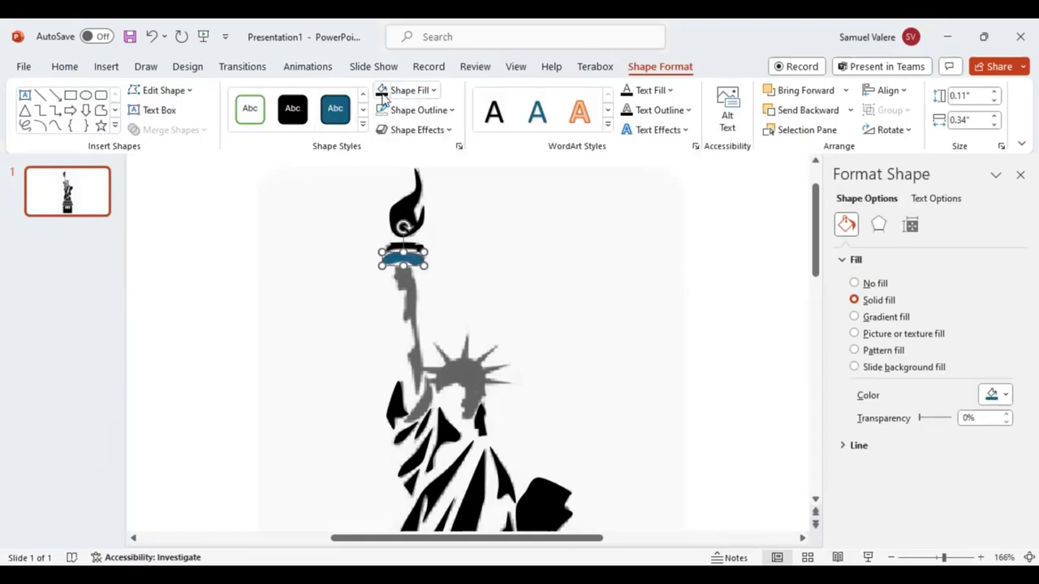
pyautogui.click(382, 91)
pyautogui.click(55, 127)
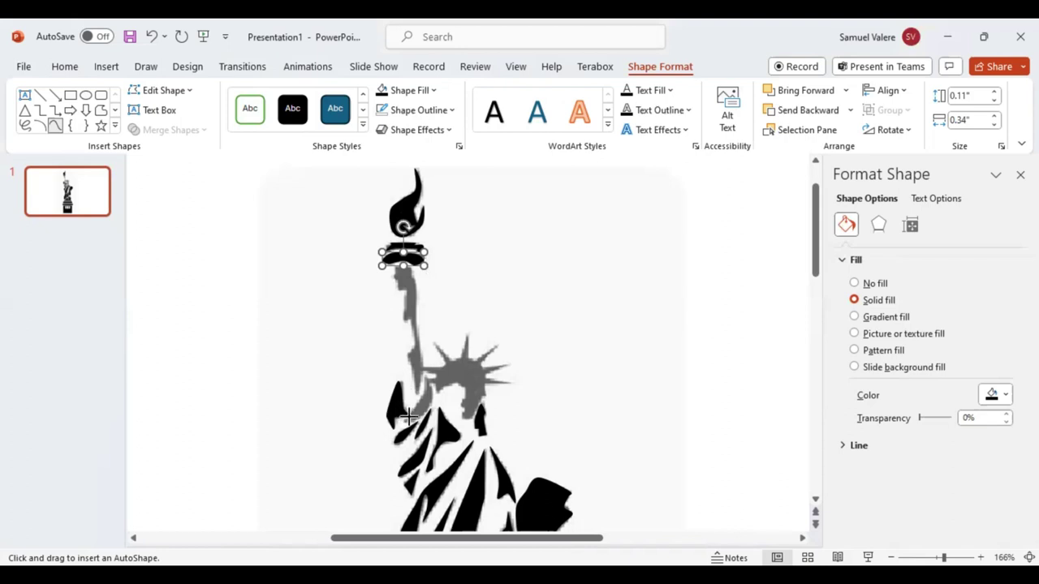
pyautogui.press('Escape')
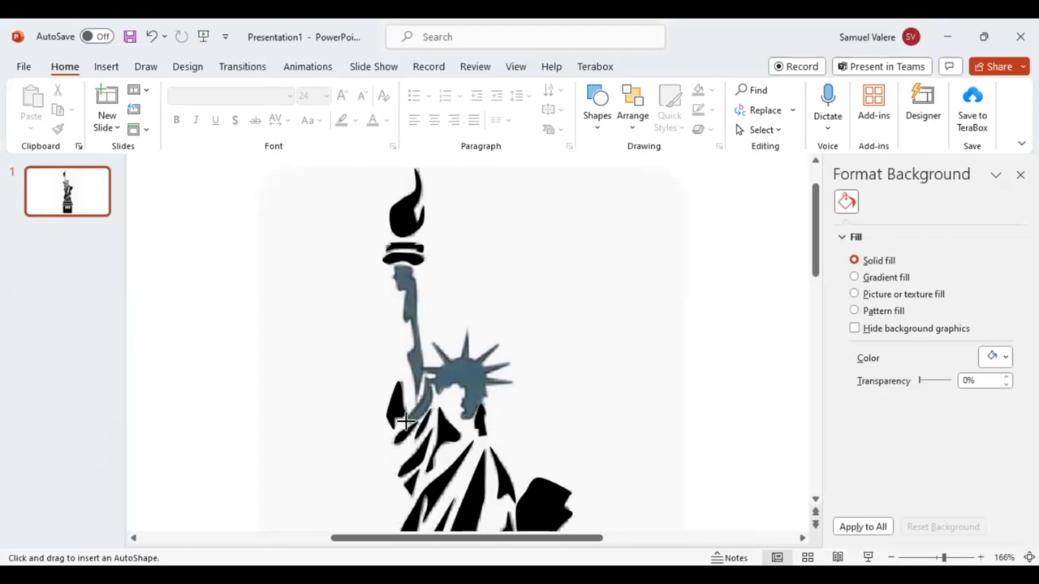
# Step: Close the arm-and-crown freeform, fill it black, and zoom out to about 60% to view the silhouette
pyautogui.click(404, 420)
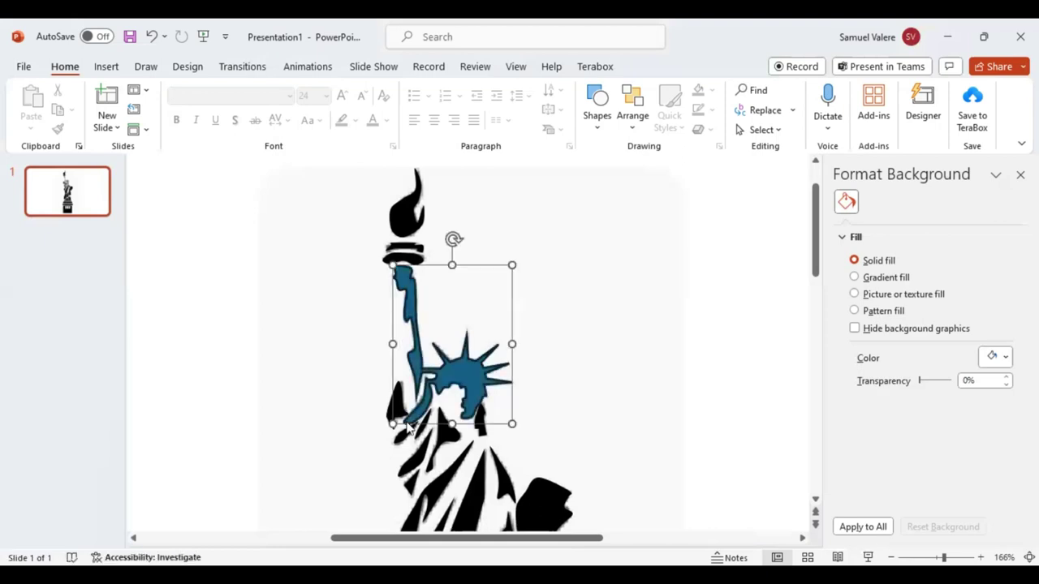
pyautogui.click(383, 90)
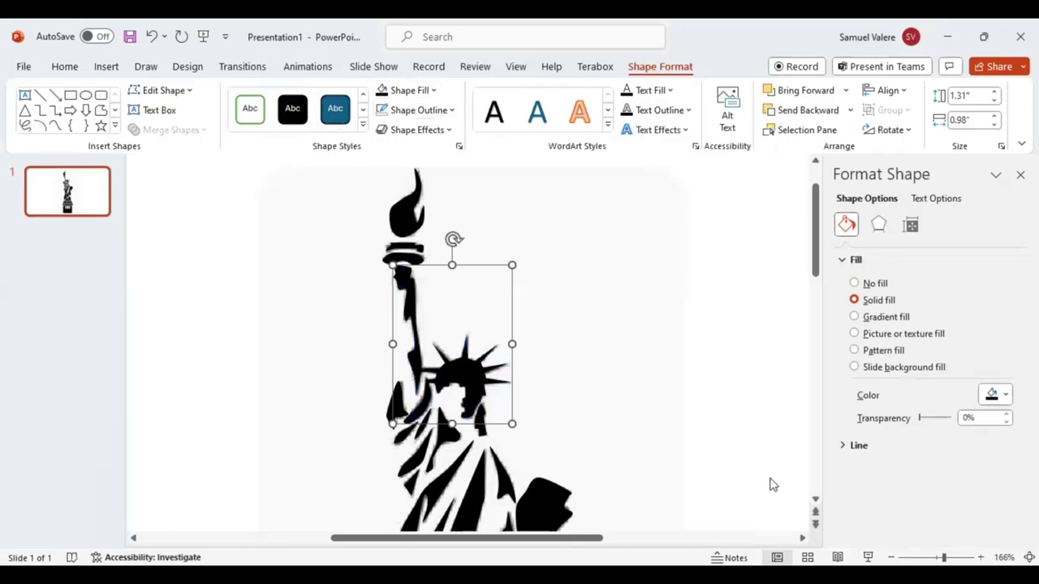
pyautogui.click(926, 549)
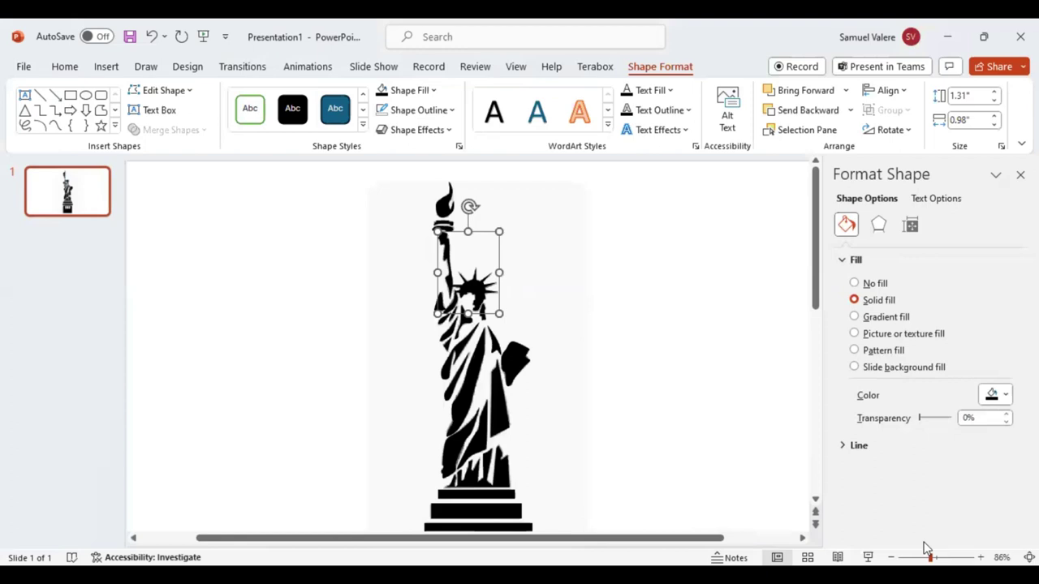
pyautogui.moveTo(926, 550); pyautogui.dragTo(923, 549)
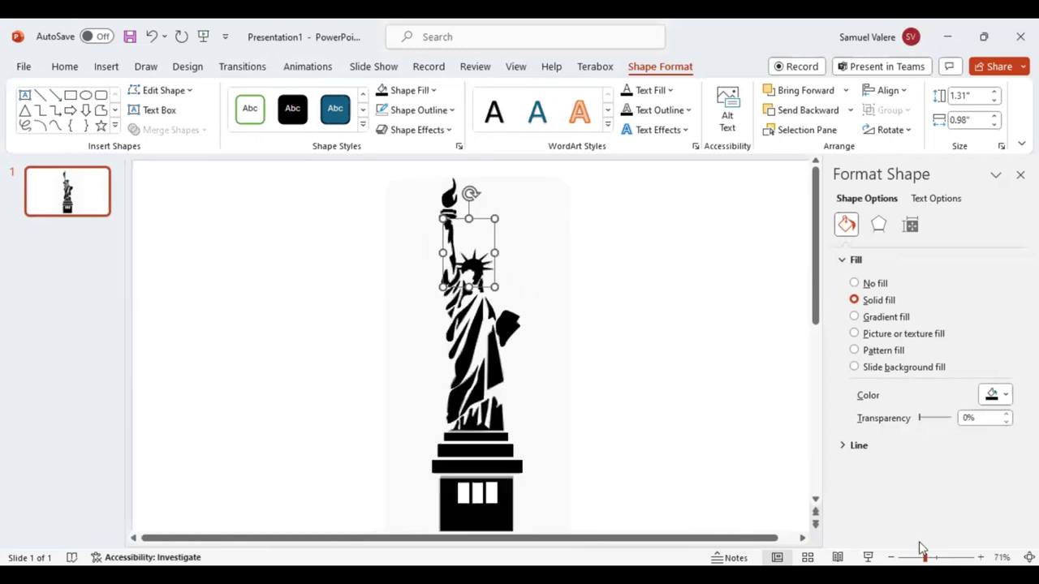
pyautogui.keyDown('ctrl'); pyautogui.scroll(-1, 762, 472); pyautogui.keyUp('ctrl')
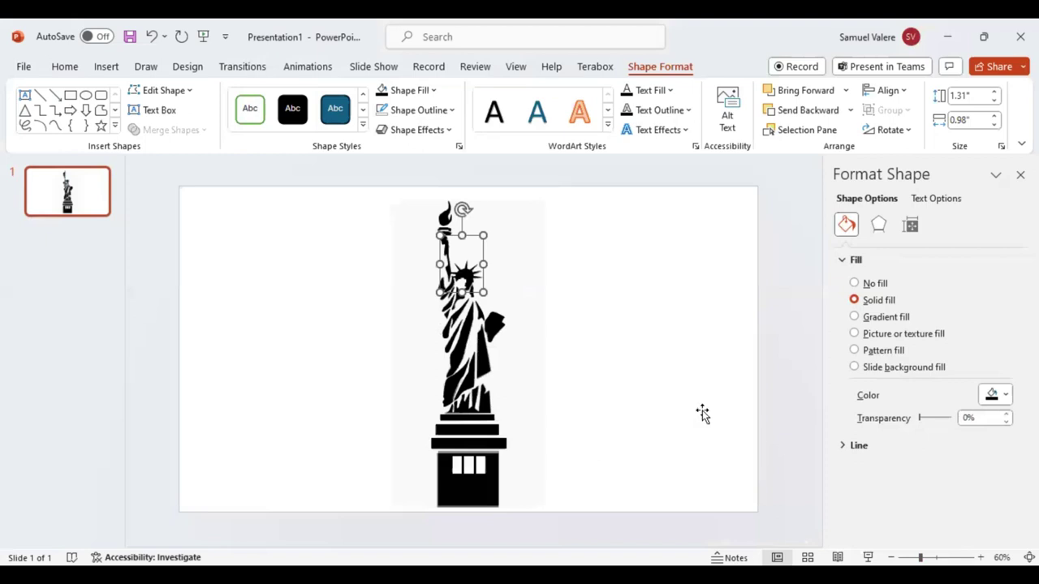
# Step: Move the reference photo beside the silhouette, shrink it into the top-right corner, with 0% transparency
pyautogui.moveTo(703, 413); pyautogui.dragTo(702, 413)
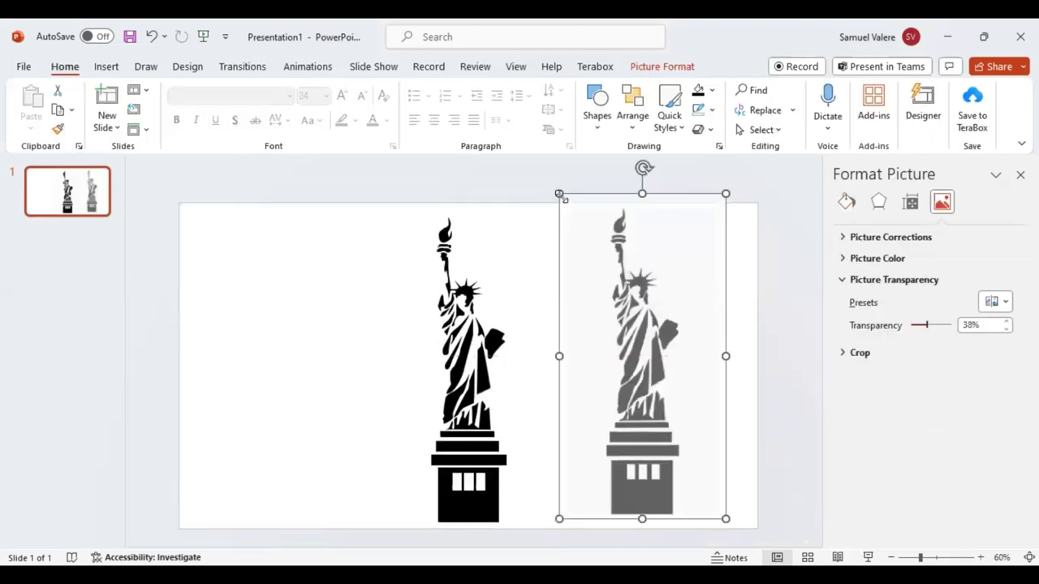
pyautogui.hotkey('ctrl', 'y')
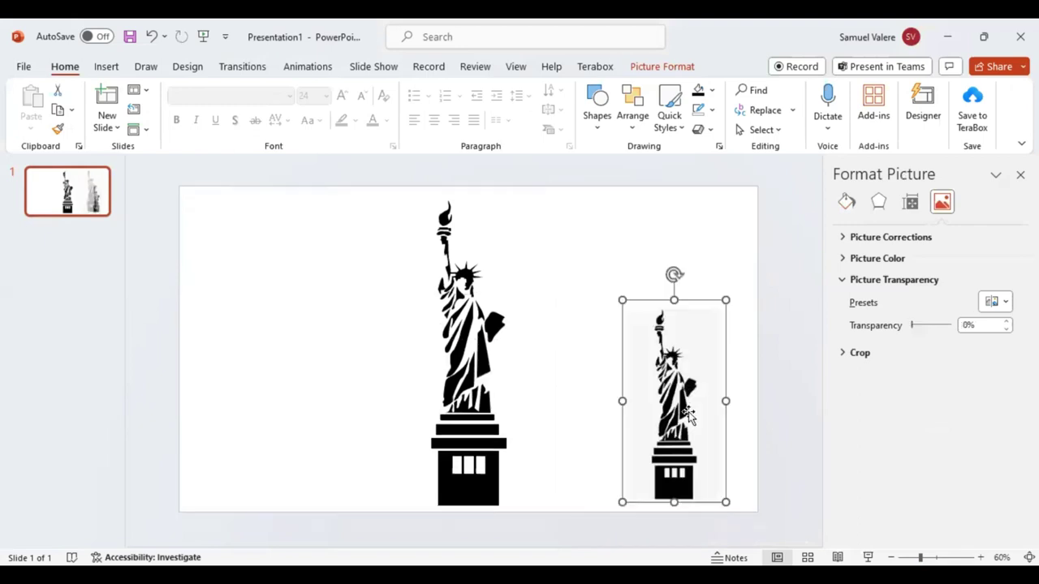
pyautogui.moveTo(674, 418)
pyautogui.mouseDown()
pyautogui.moveTo(714, 369)
pyautogui.moveTo(696, 290)
pyautogui.mouseUp()
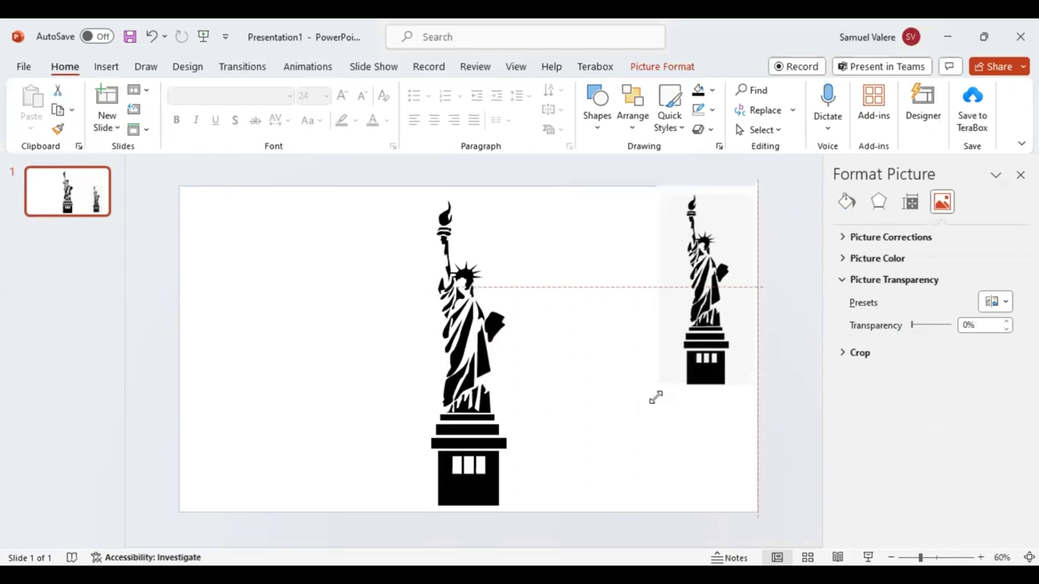
pyautogui.hotkey('ctrl', 'z')
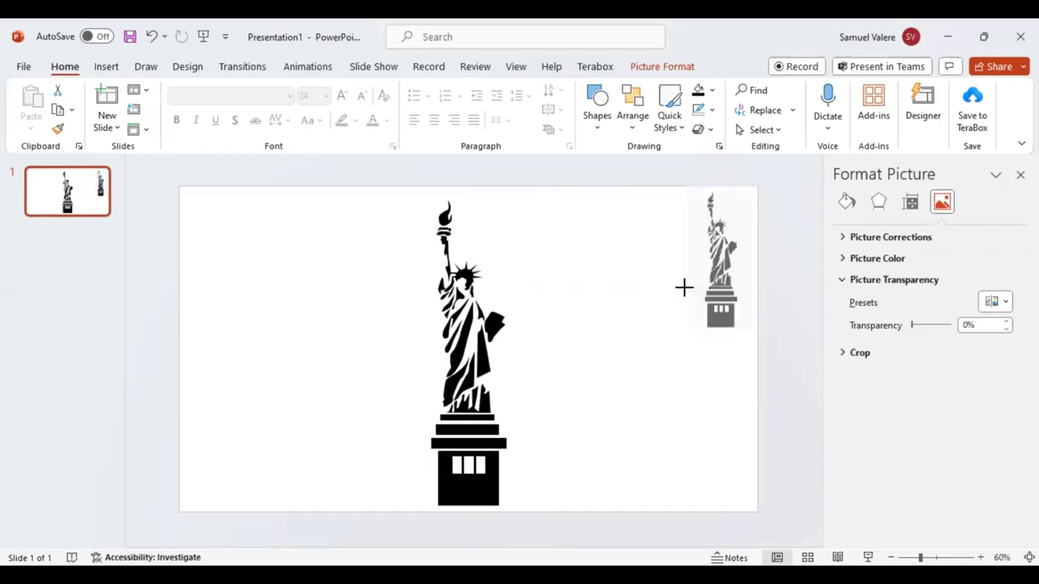